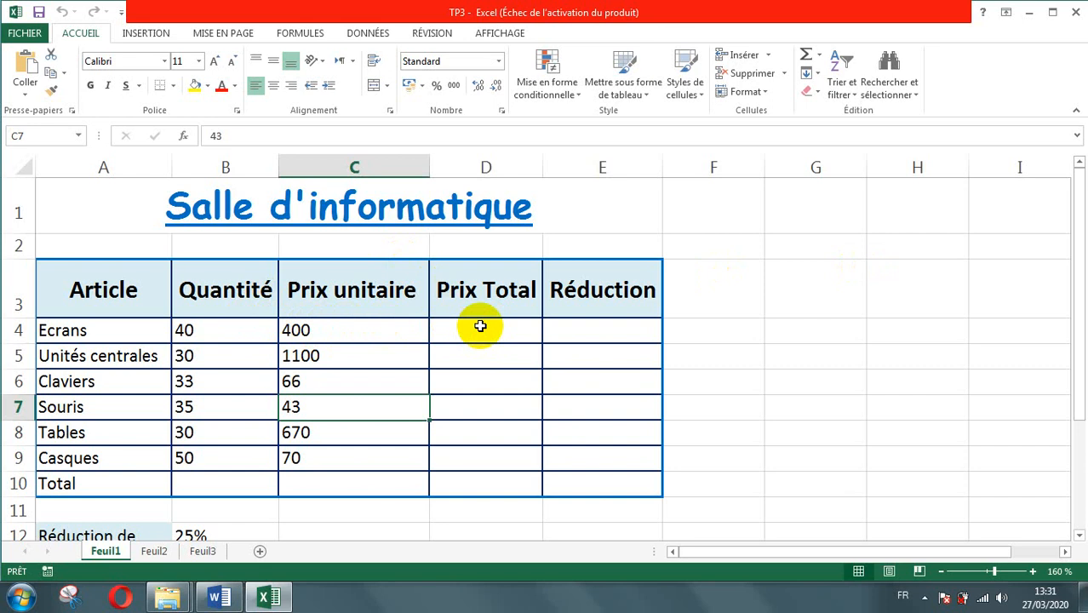
# Calculate the Prix Total for Ecrans in D4 by multiplying quantity by unit price with the formula =B4*C4
pyautogui.click(481, 326)
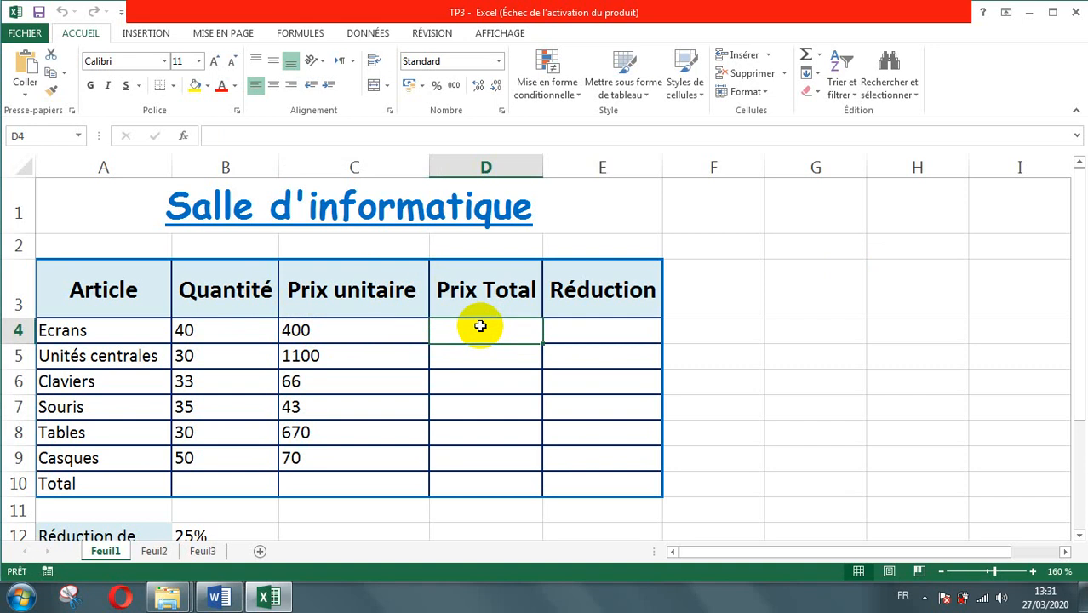
pyautogui.write('=')
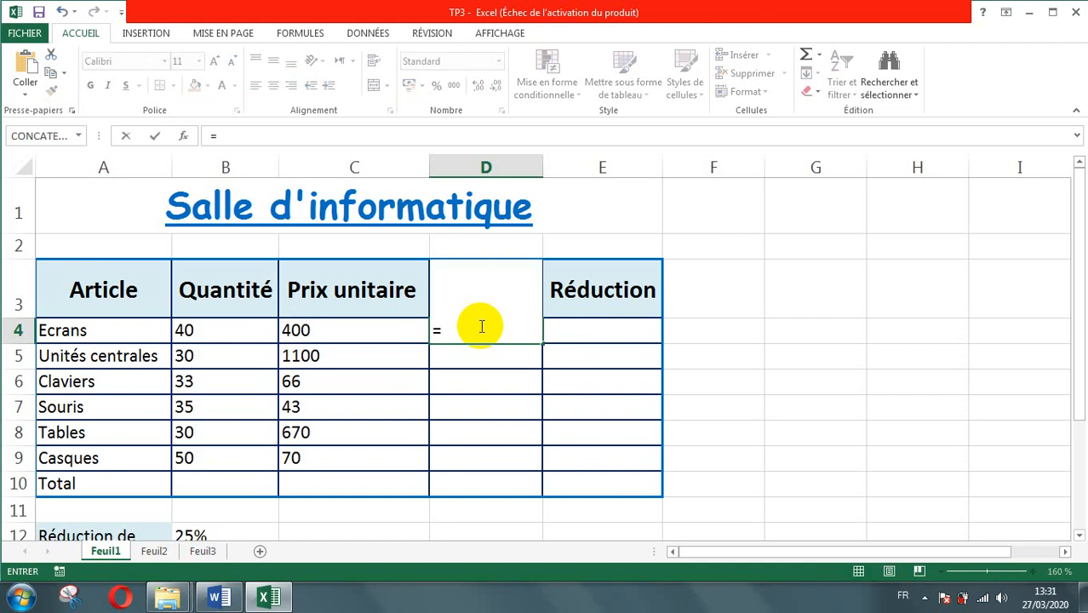
pyautogui.click(218, 329)
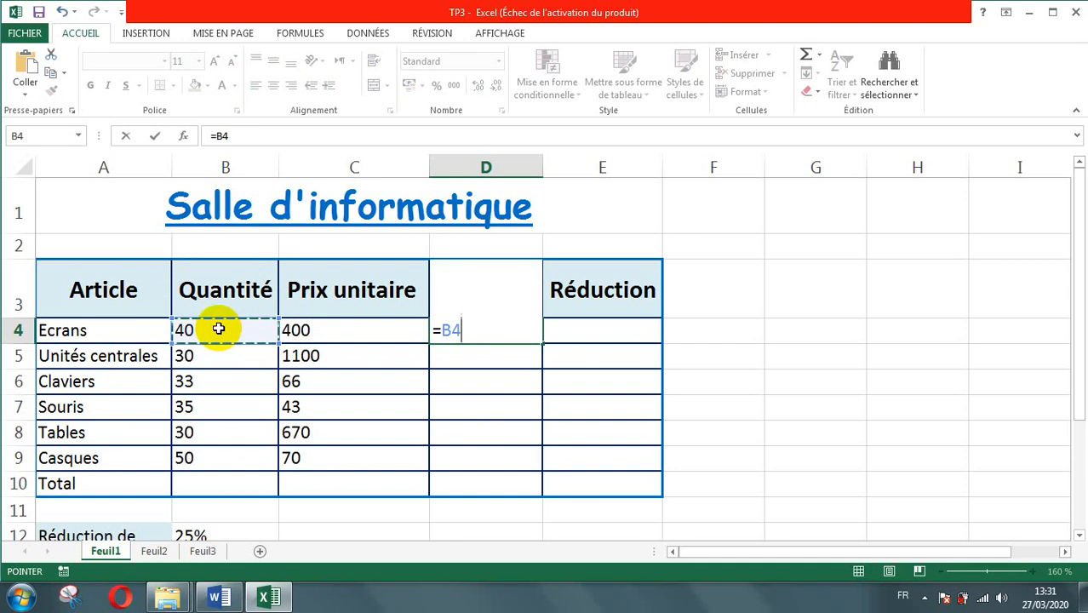
pyautogui.write('*')
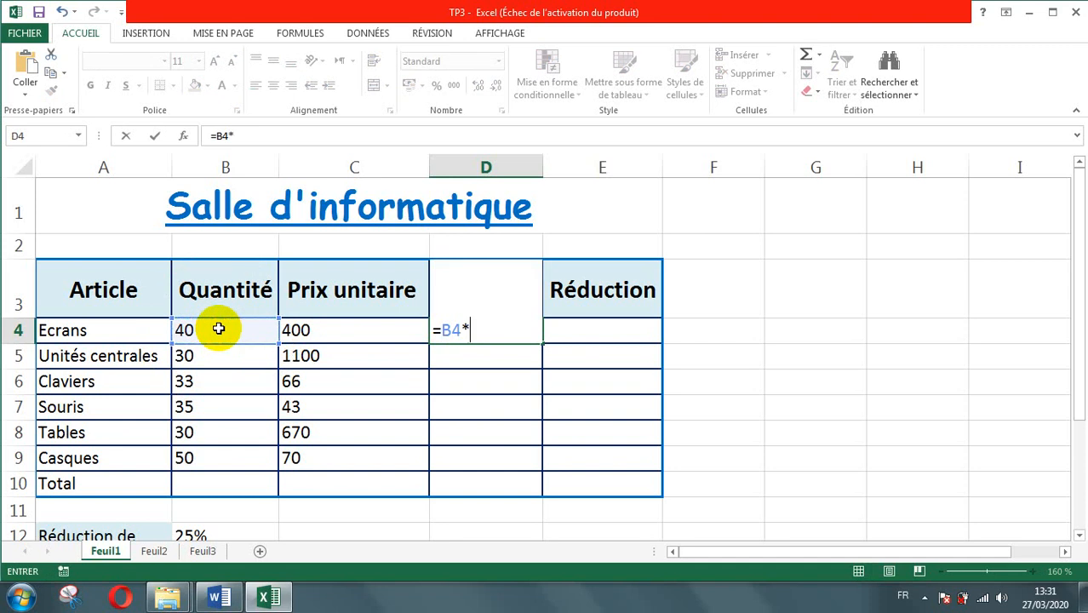
pyautogui.click(320, 327)
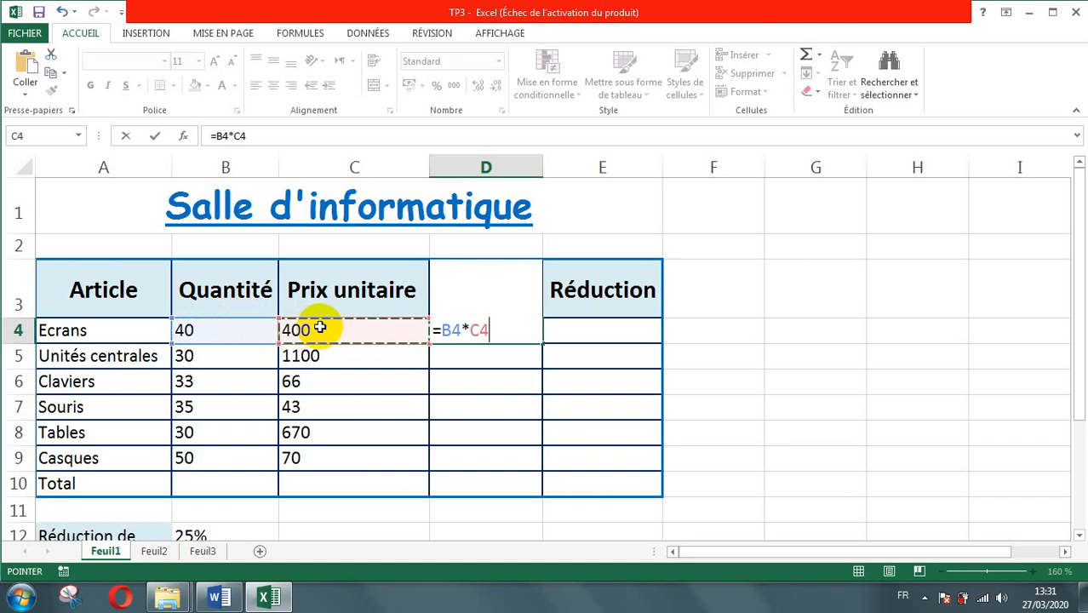
pyautogui.press('Return')
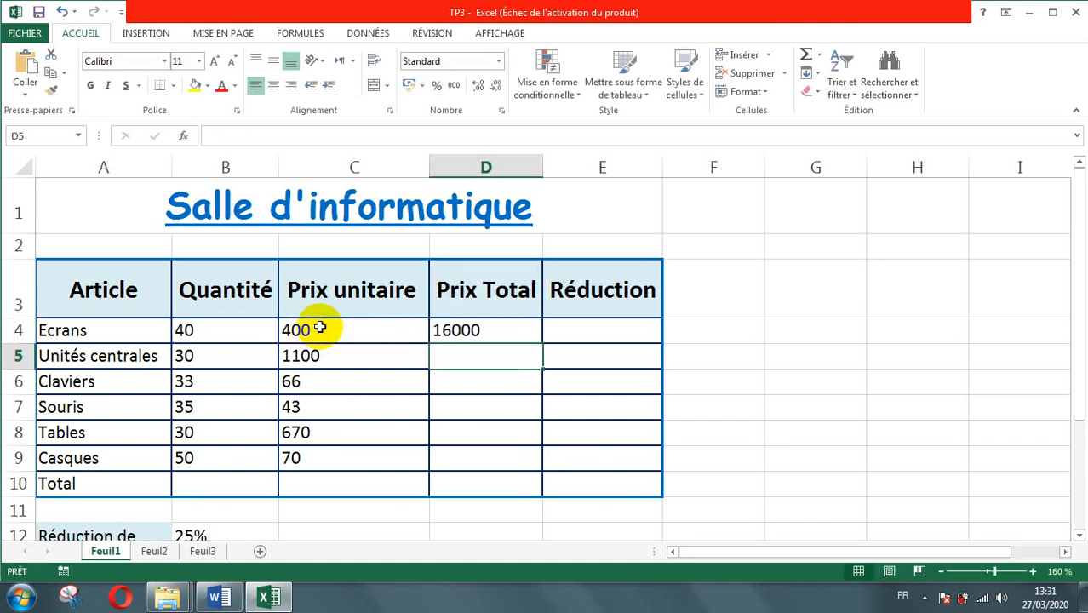
# Fill the Prix Total formula from D4 down to D9, leaving the Total row out
pyautogui.click(471, 331)
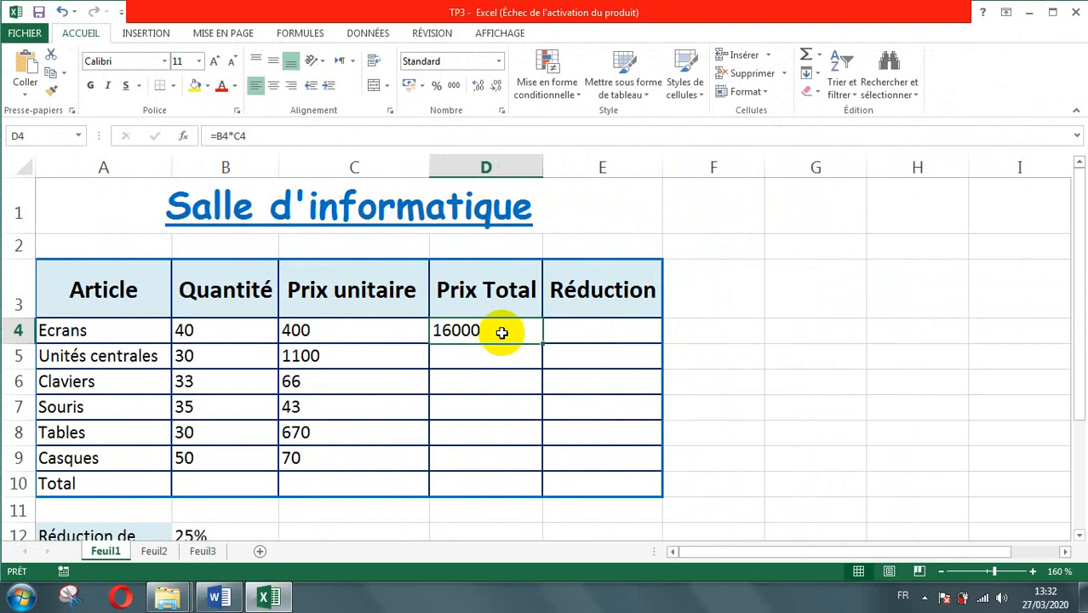
pyautogui.click(494, 355)
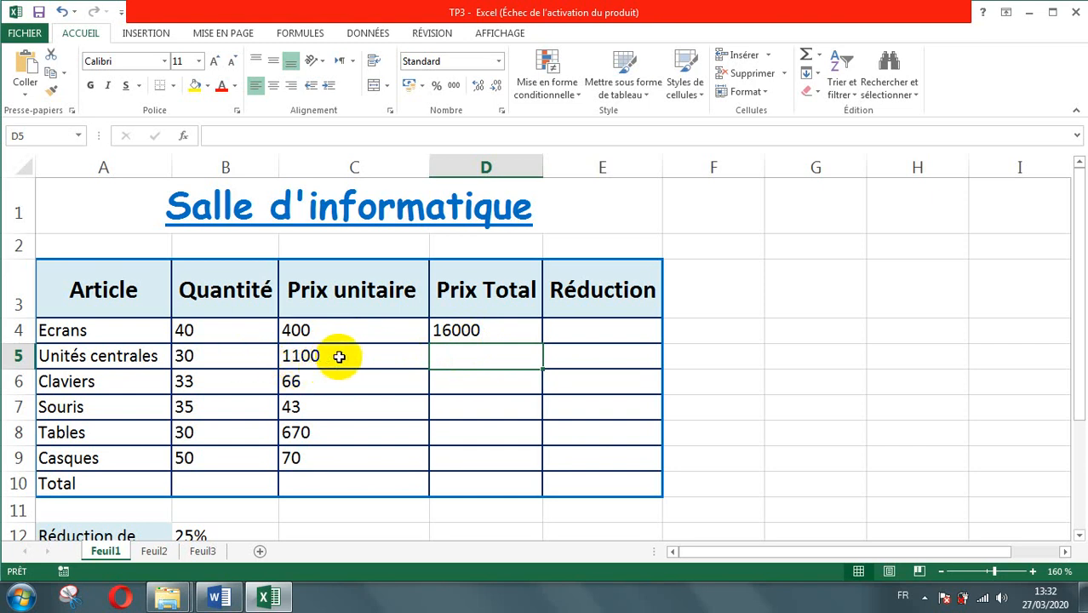
pyautogui.click(482, 330)
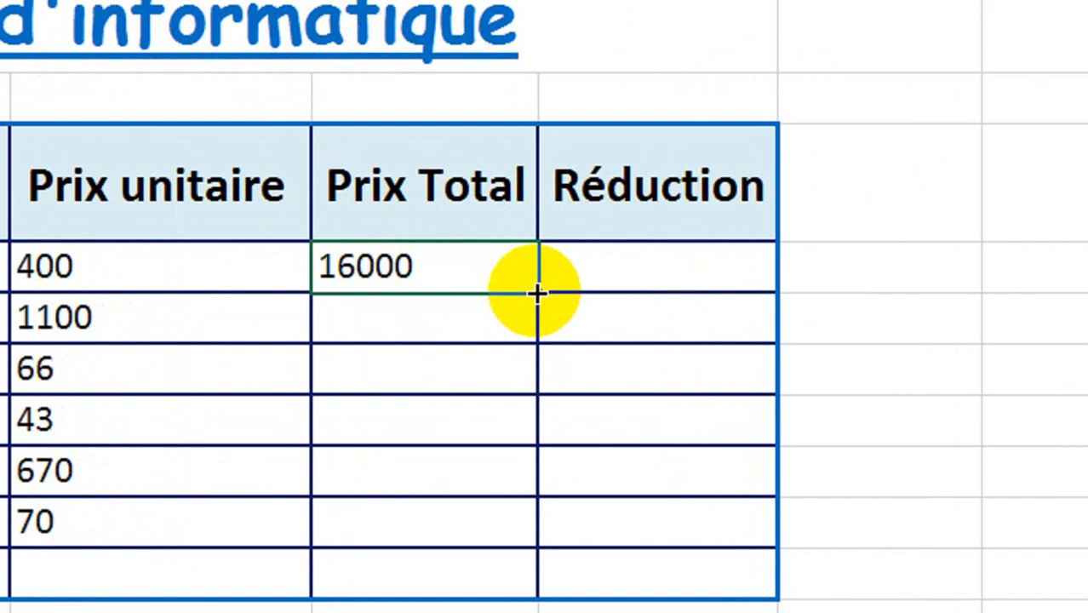
pyautogui.moveTo(536, 292); pyautogui.dragTo(526, 515)
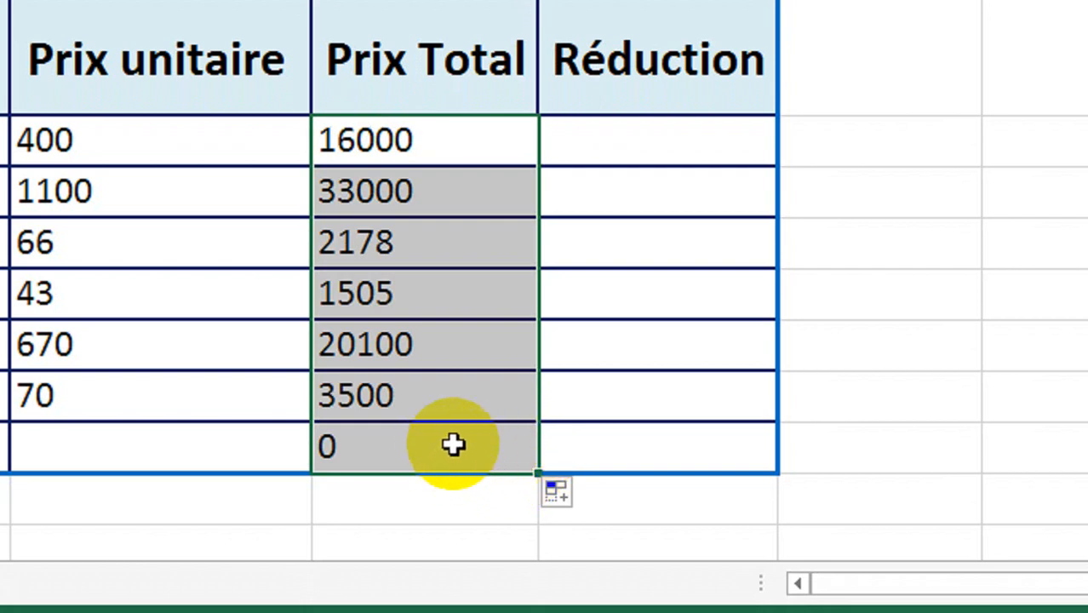
pyautogui.hotkey('ctrl', 'z')
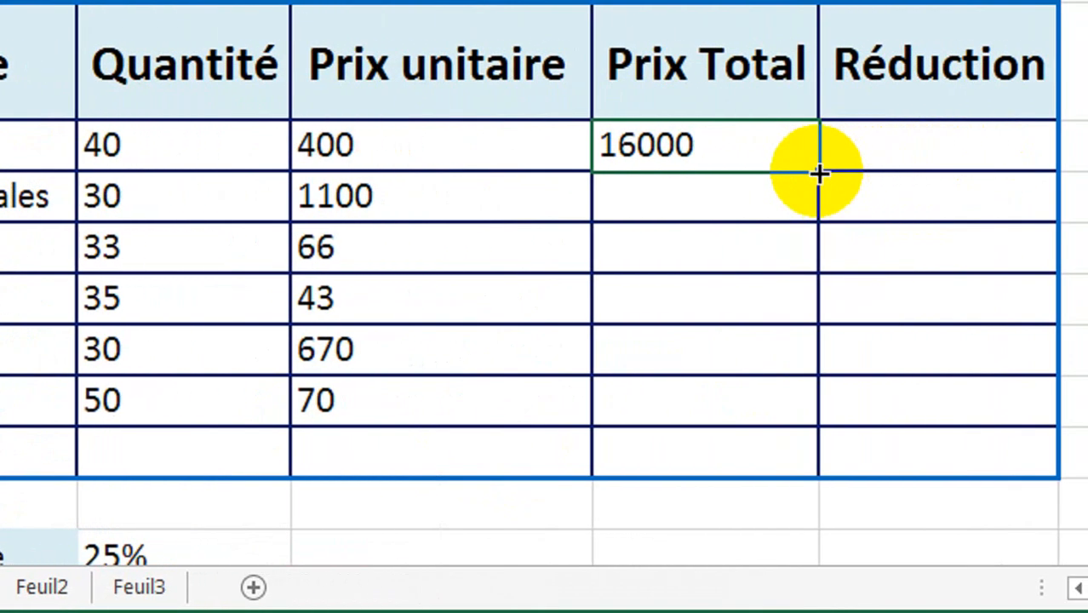
pyautogui.moveTo(819, 175); pyautogui.dragTo(801, 425)
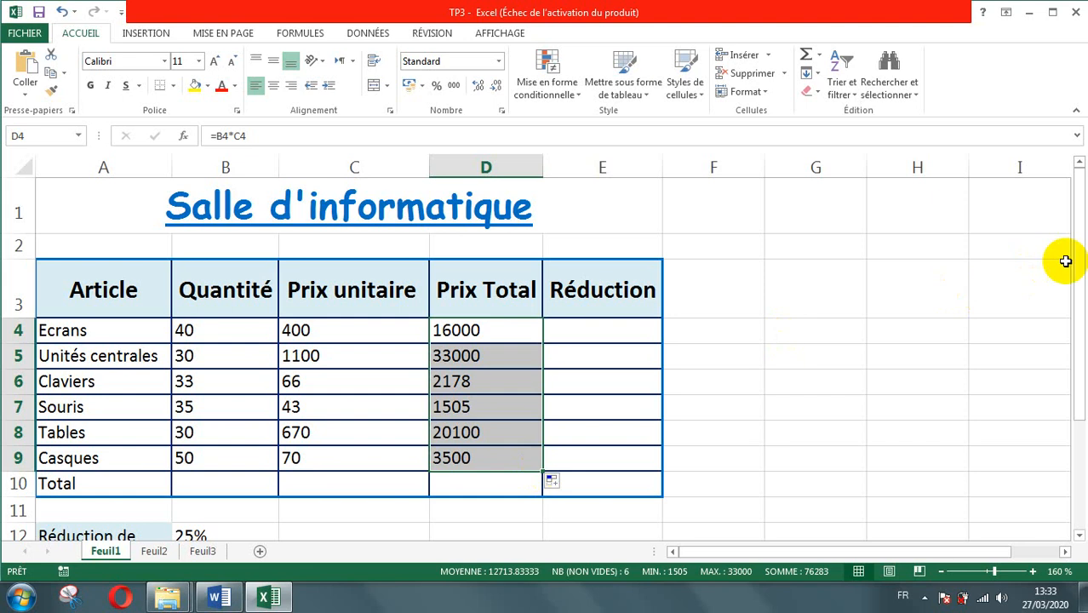
# Calculate the Réduction for Ecrans in E4 with the formula =D4*B12, using the percentage beside Réduction de
pyautogui.moveTo(1081, 266); pyautogui.dragTo(1076, 289)
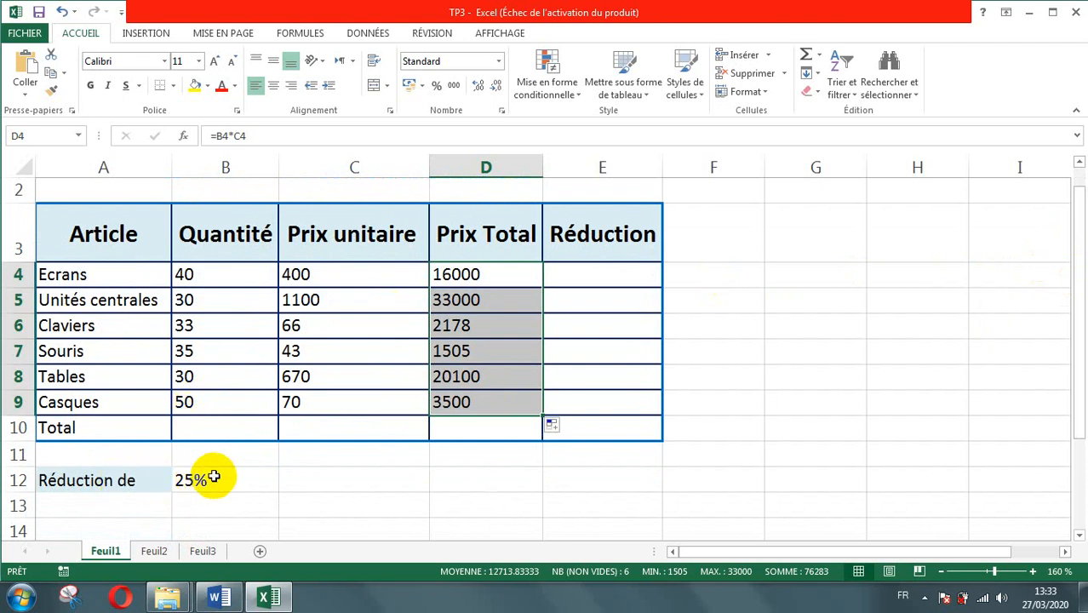
pyautogui.click(589, 274)
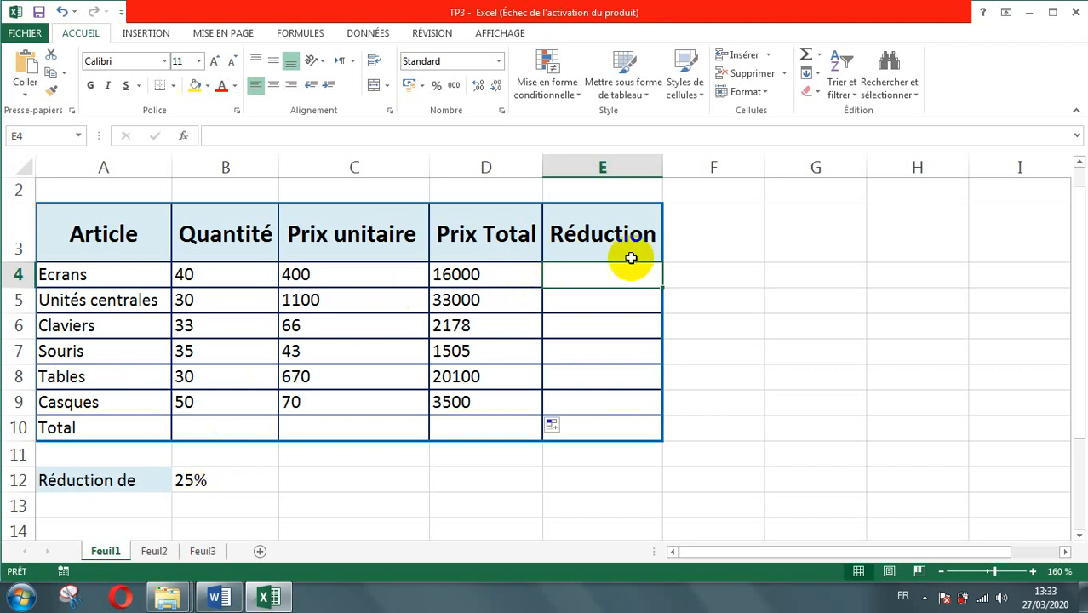
pyautogui.write('=')
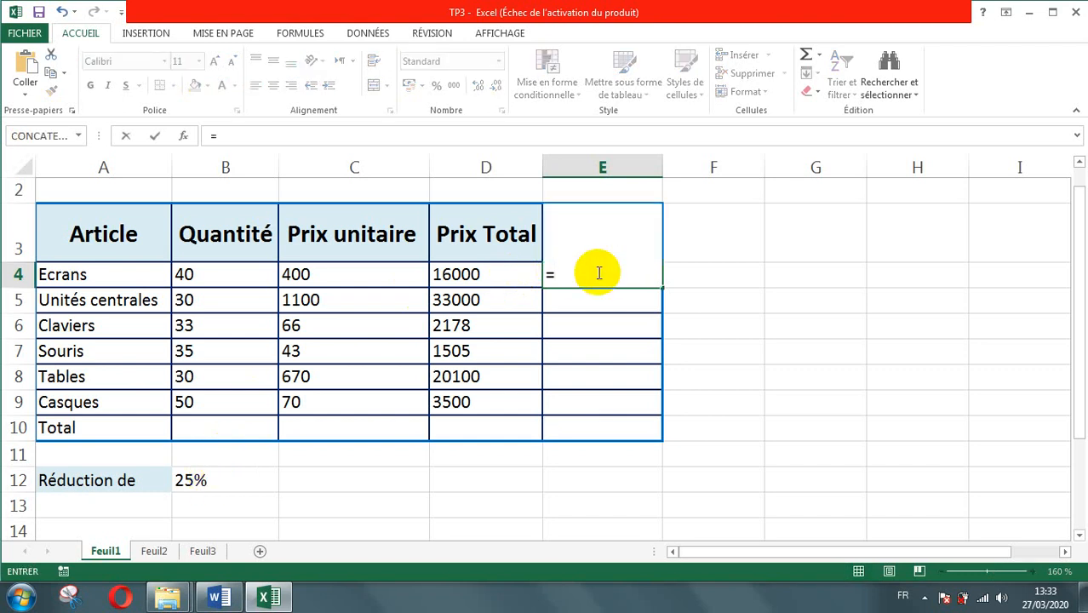
pyautogui.click(505, 274)
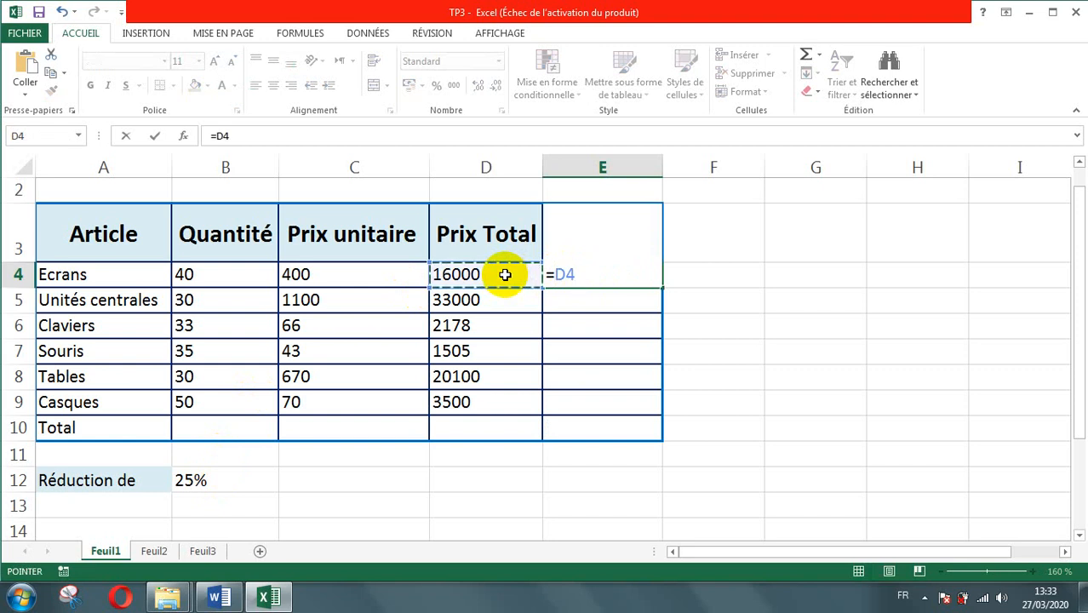
pyautogui.write('*')
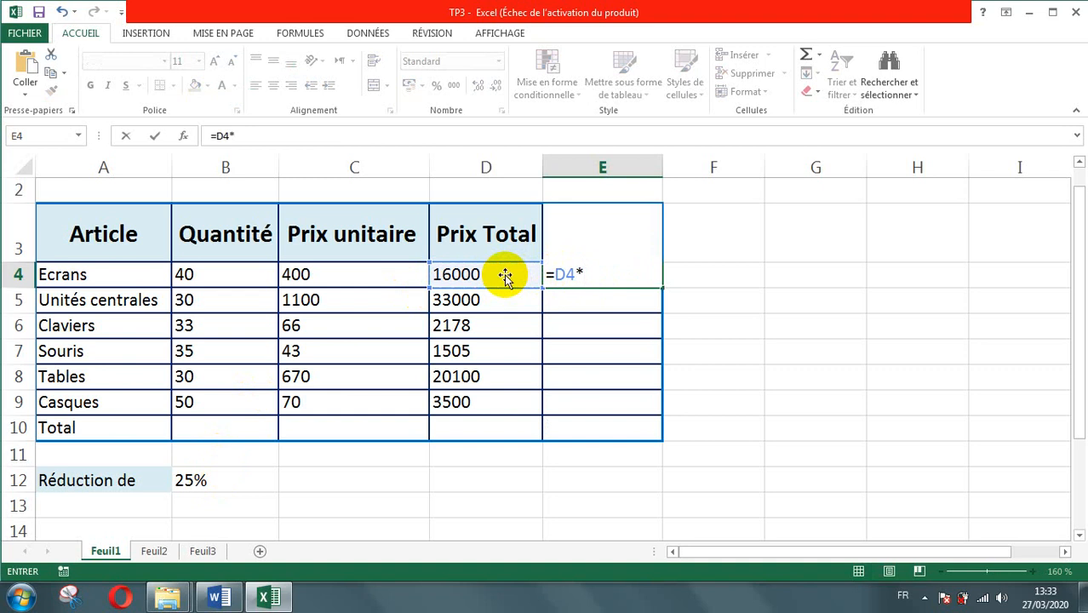
pyautogui.click(212, 480)
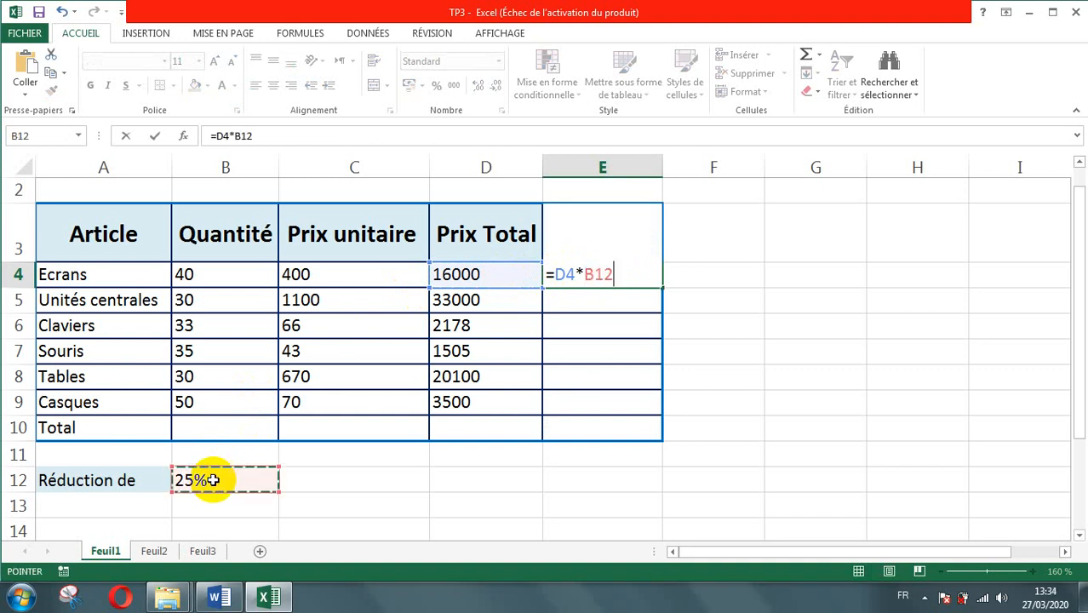
pyautogui.press('Return')
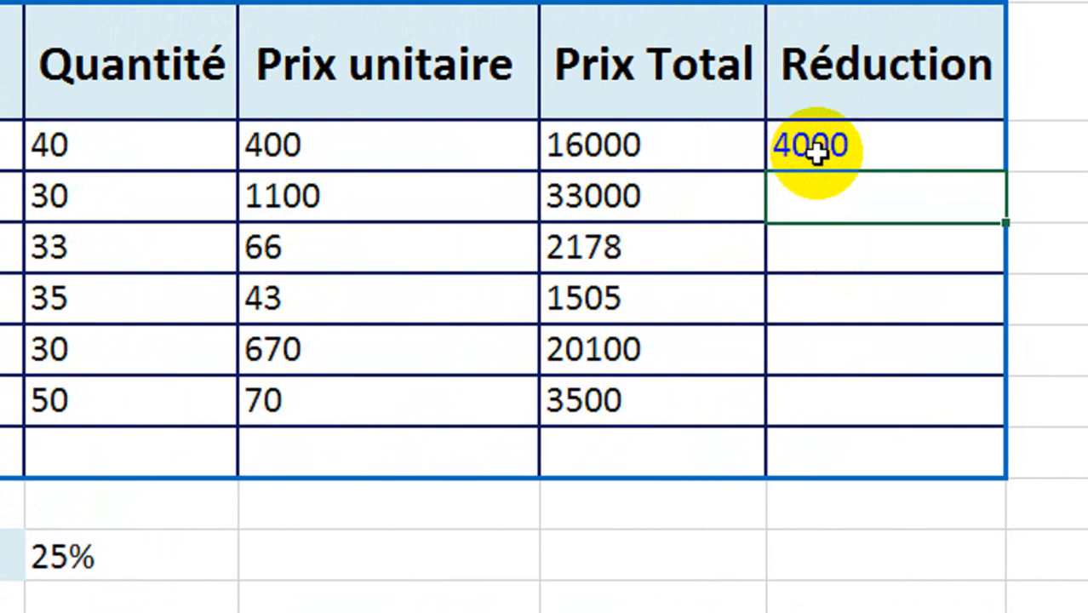
# Try to fill the Réduction formula from E4 down to E9 with the relative reference to B12
pyautogui.click(816, 154)
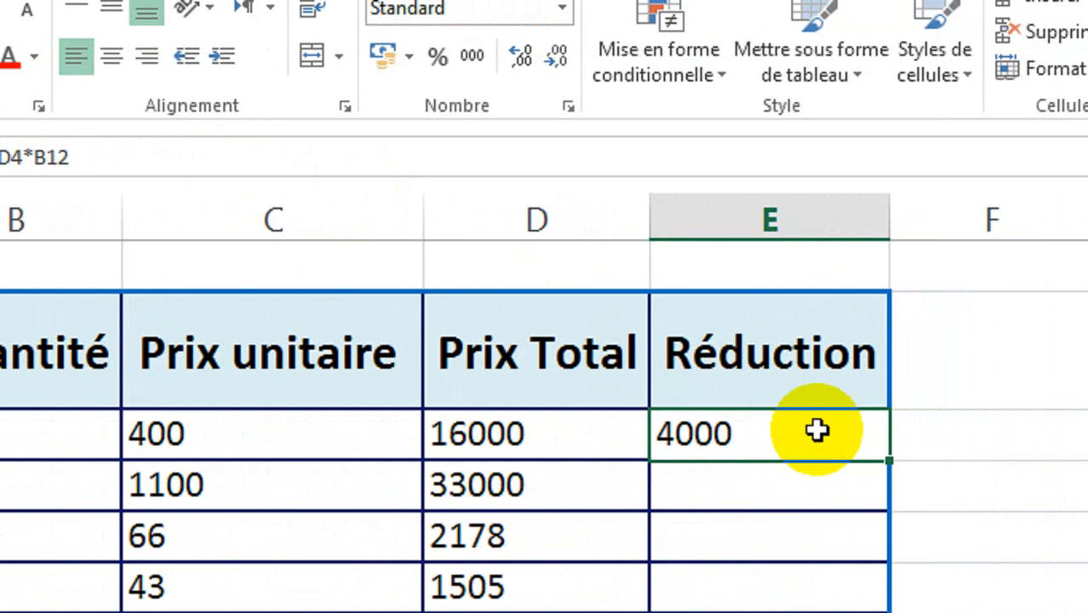
pyautogui.click(849, 437)
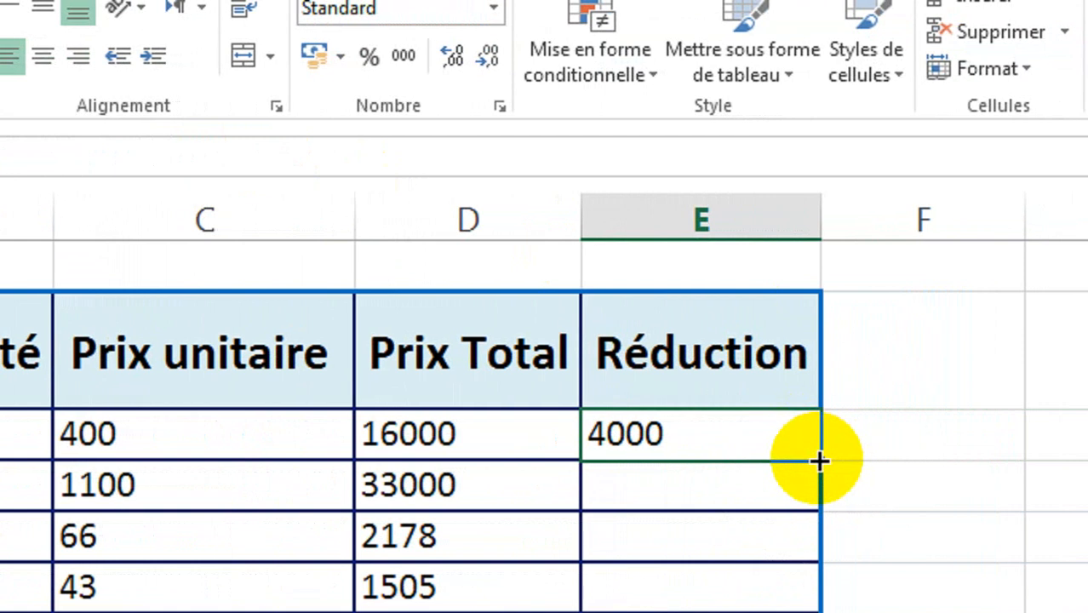
pyautogui.press('ctrl')
pyautogui.moveTo(819, 461); pyautogui.dragTo(816, 588)
pyautogui.moveTo(816, 500); pyautogui.dragTo(816, 612)
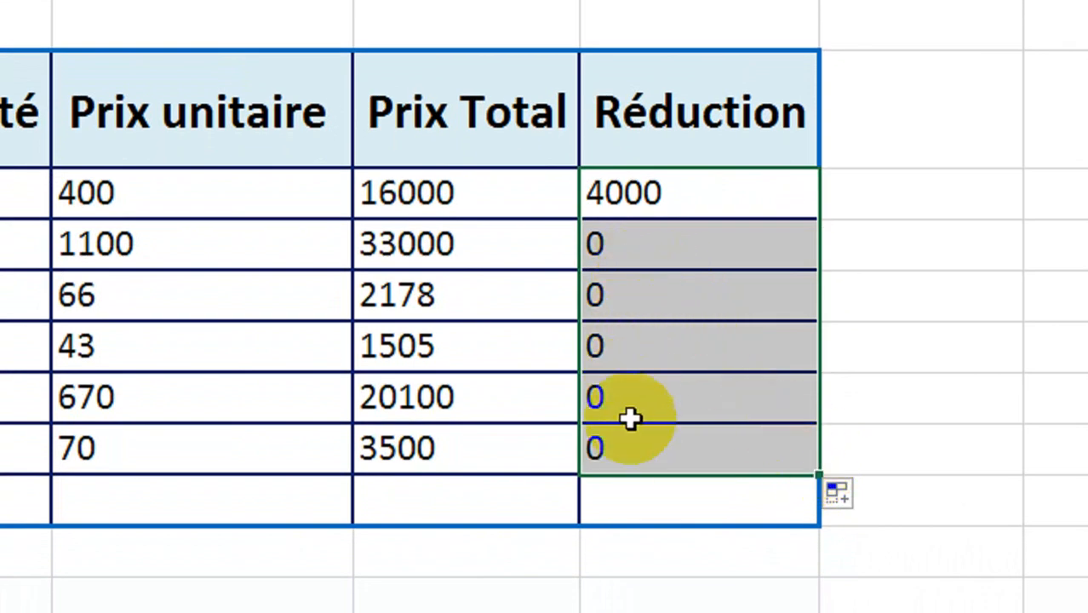
# Compare the Réduction formulas in E4 and E5, and open the E4 formula for editing
pyautogui.click(631, 200)
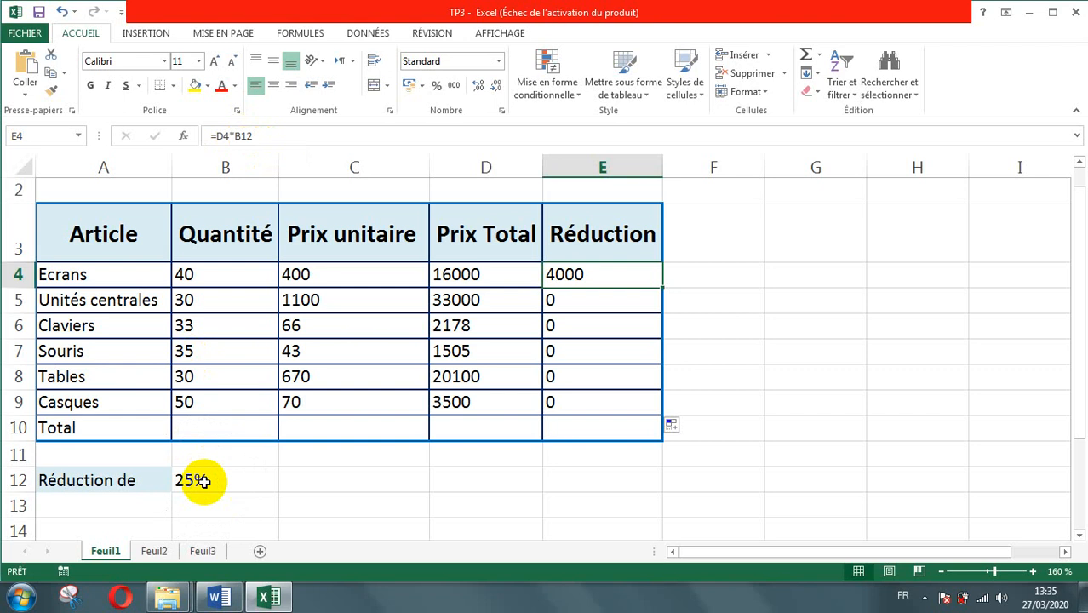
pyautogui.click(573, 300)
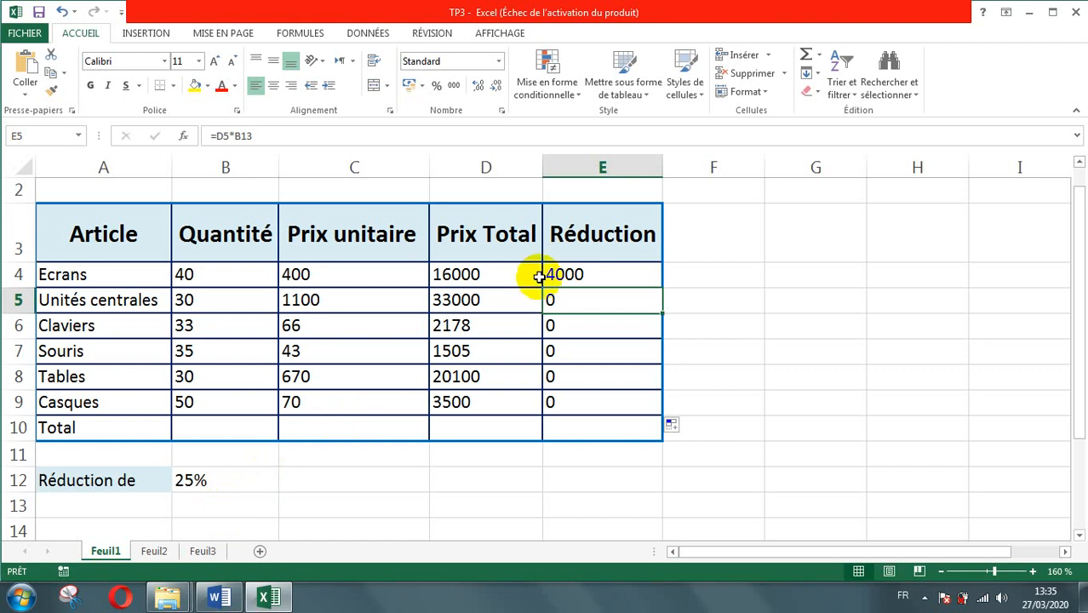
pyautogui.click(568, 274)
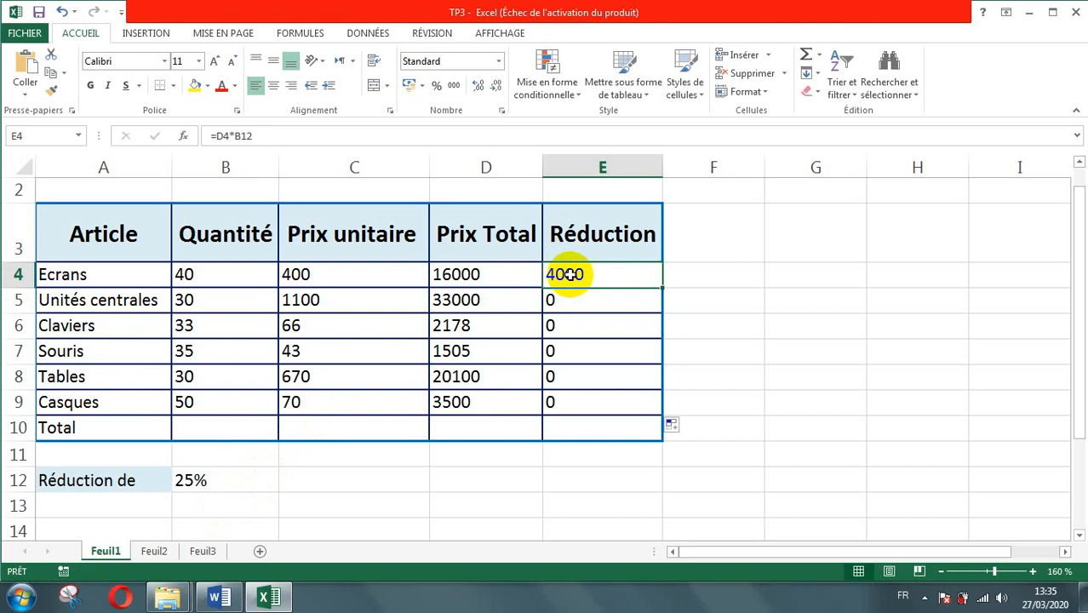
pyautogui.doubleClick(568, 275)
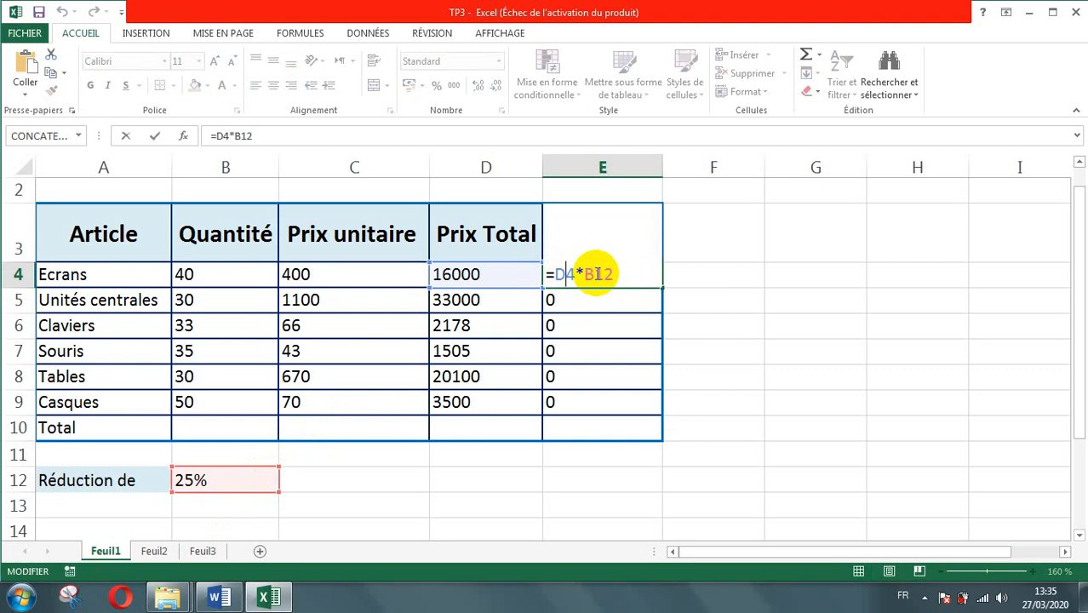
pyautogui.click(595, 275)
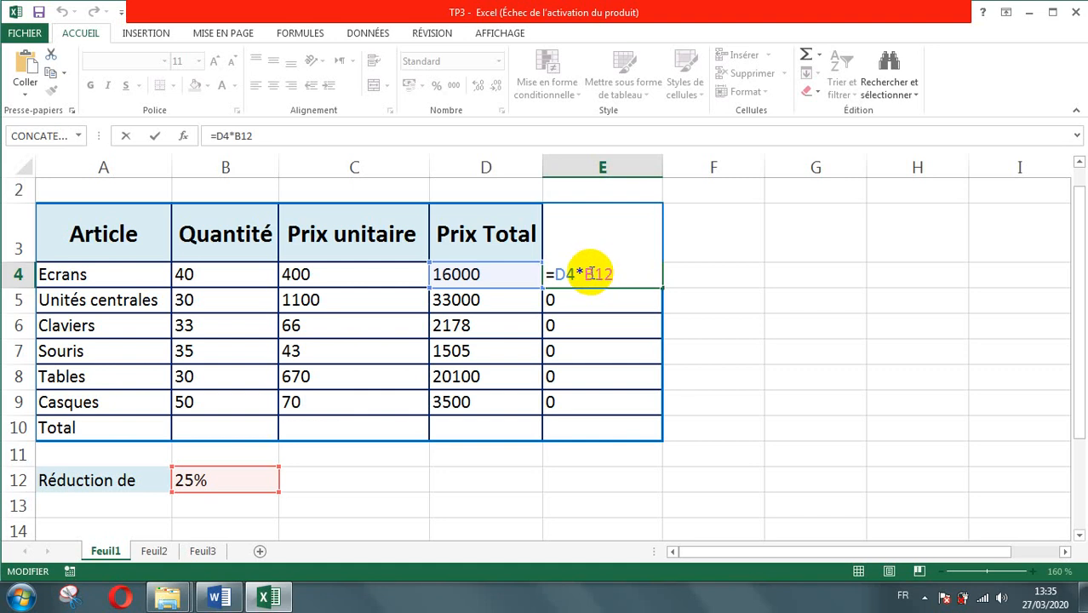
pyautogui.click(585, 273)
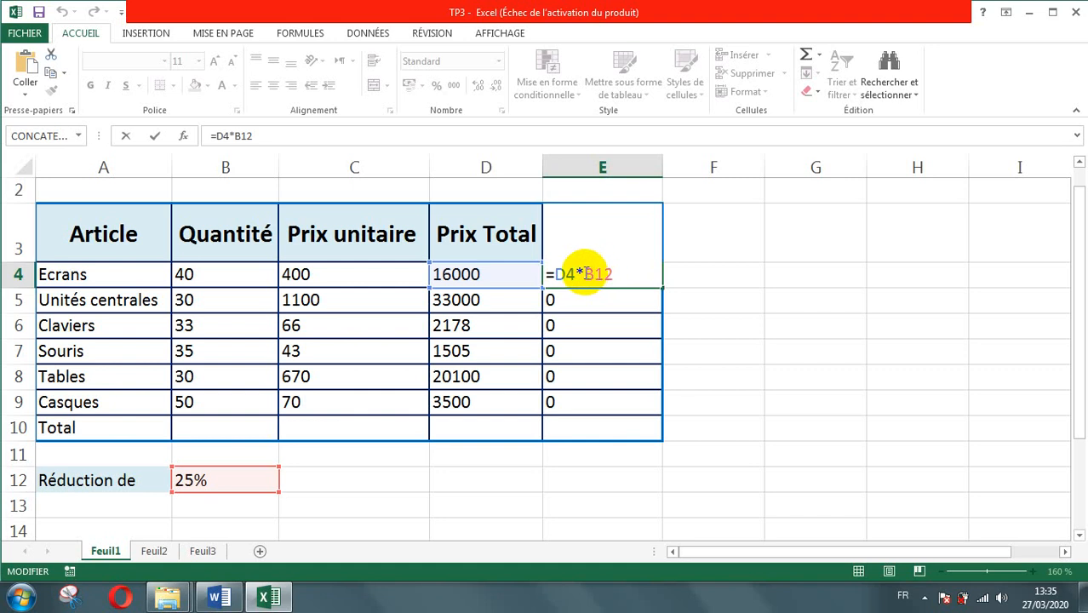
pyautogui.write('$')
pyautogui.click(606, 274)
pyautogui.write('$')
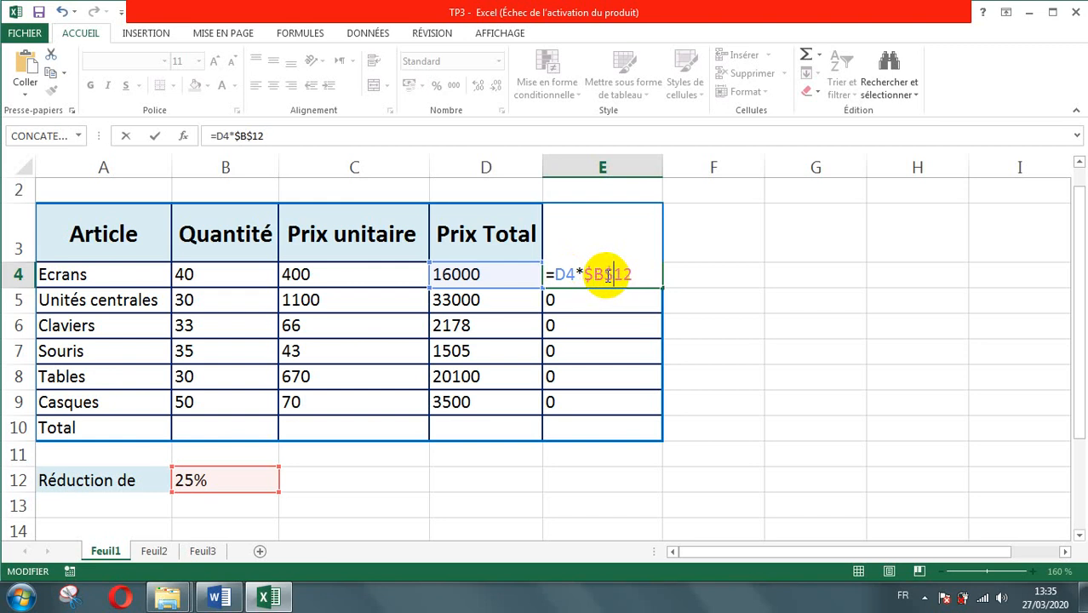
pyautogui.press('F4')
pyautogui.press('F4')
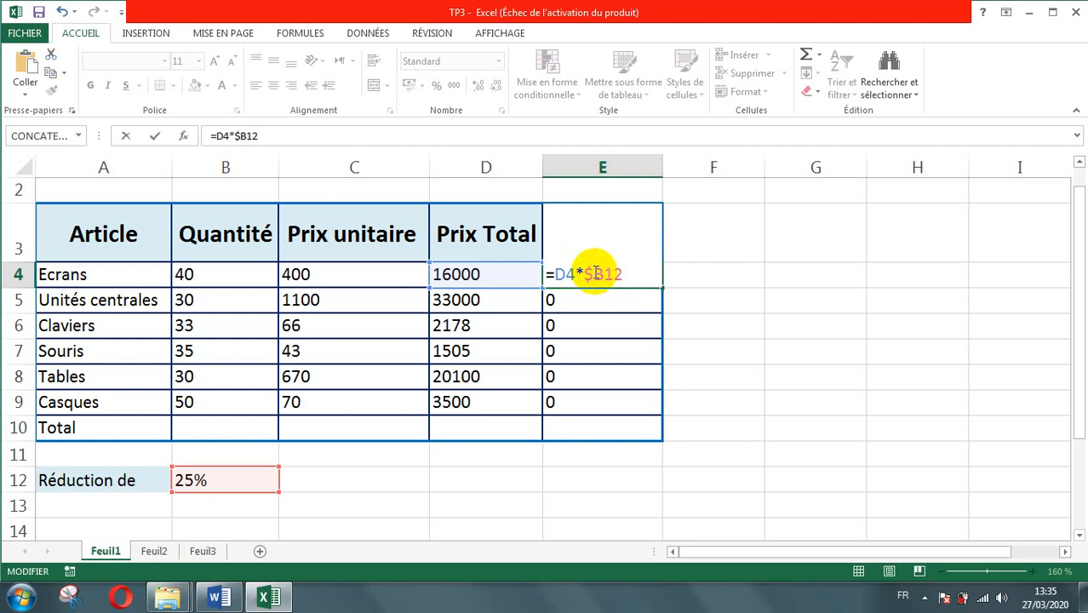
pyautogui.click(594, 275)
pyautogui.press('BackSpace')
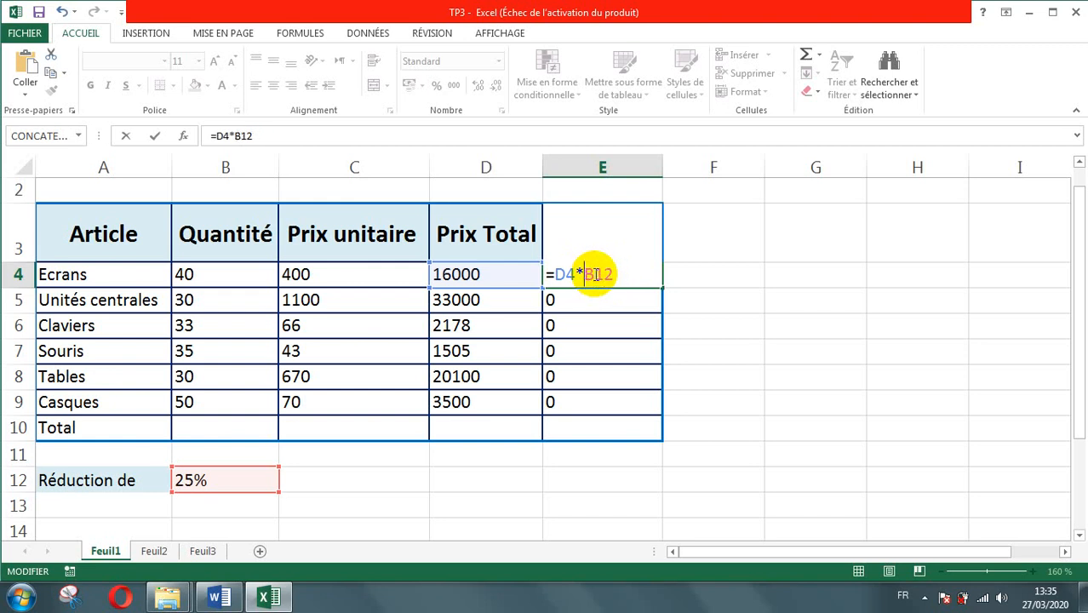
# Make the B12 reference in E4 absolute so the formula reads =D4*$B$12, and fill it down to E9
pyautogui.click(595, 273)
pyautogui.press('F4')
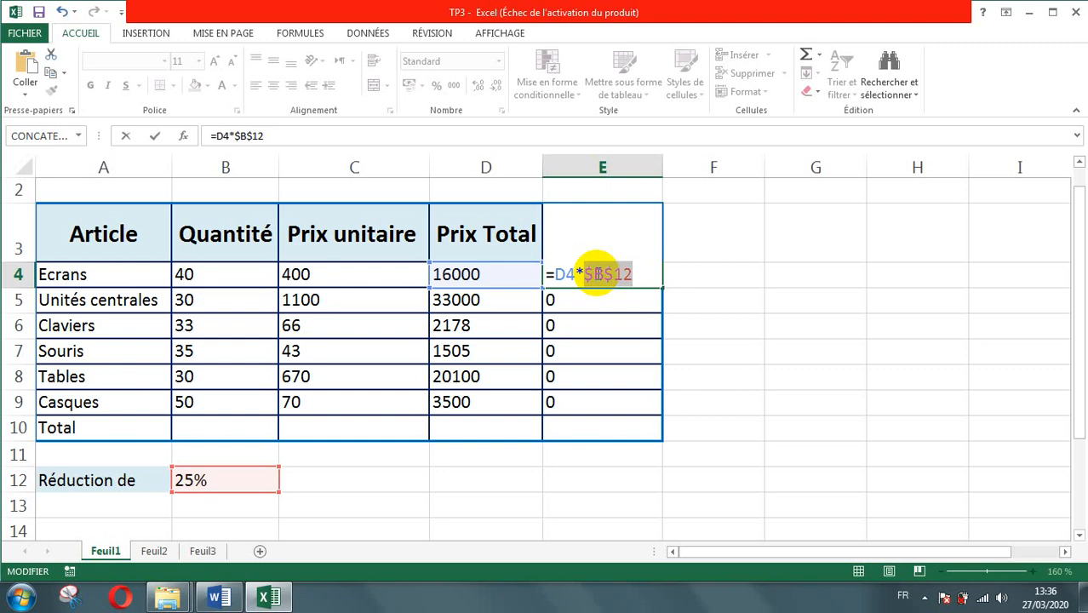
pyautogui.press('Return')
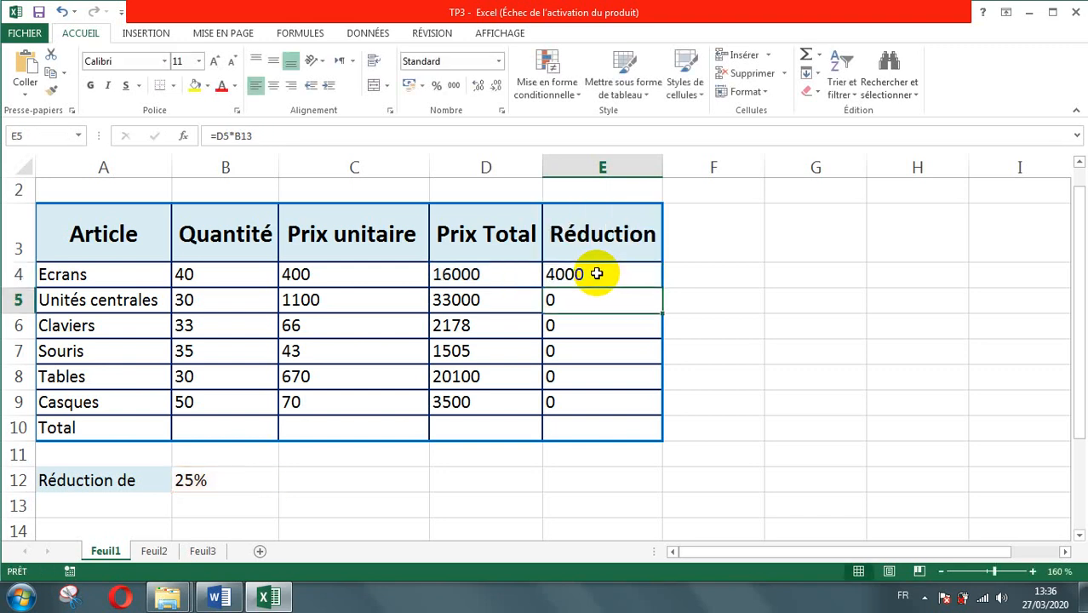
pyautogui.click(631, 271)
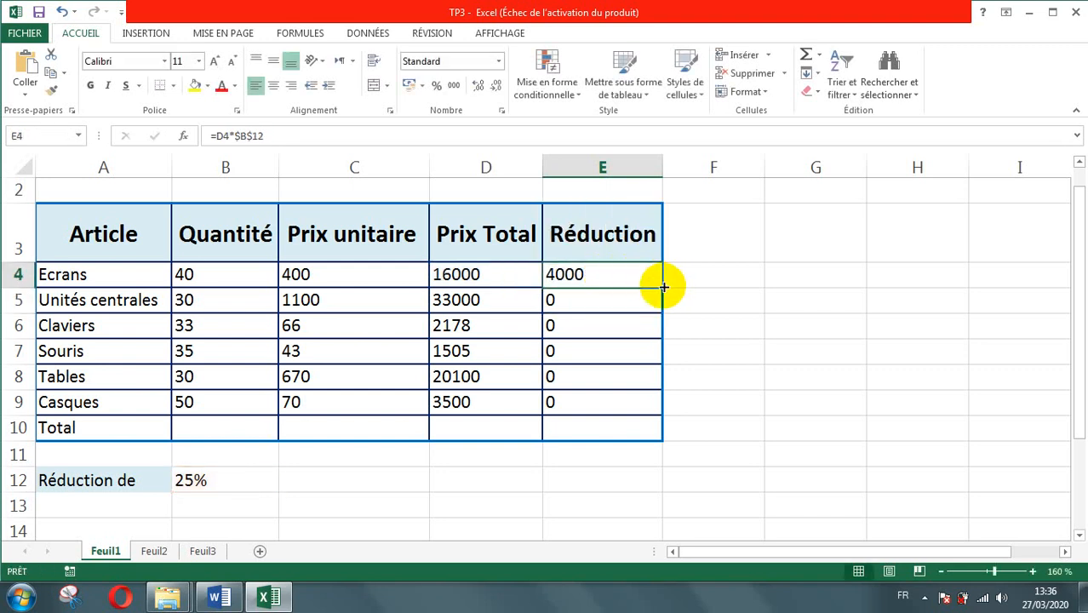
pyautogui.moveTo(662, 287); pyautogui.dragTo(656, 406)
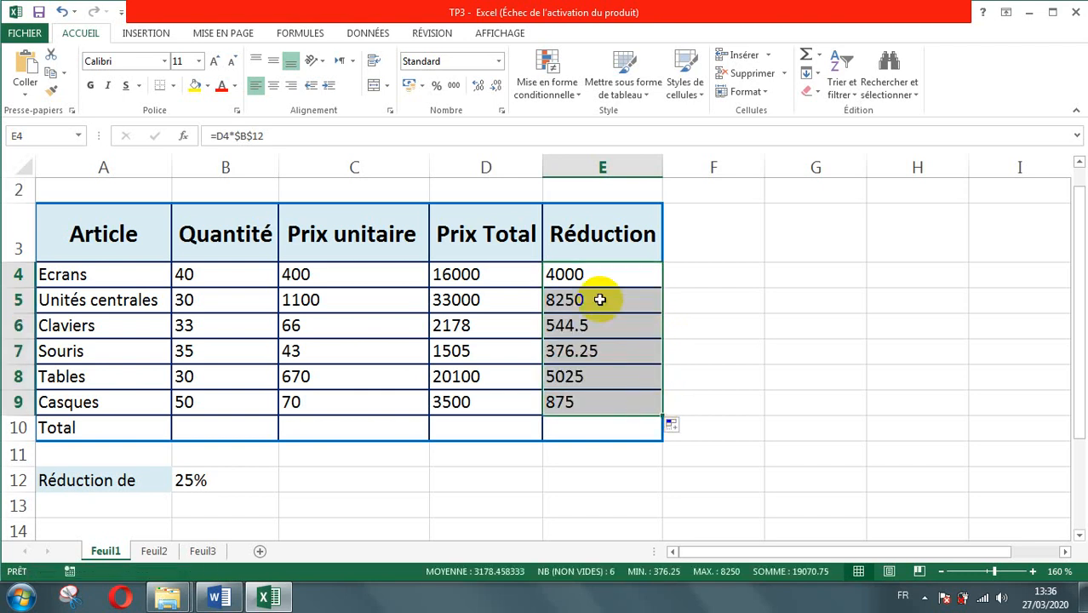
# Examine the Réduction formulas in E4, E5, E6 and E9 to see how the relative and absolute references were copied
pyautogui.click(588, 276)
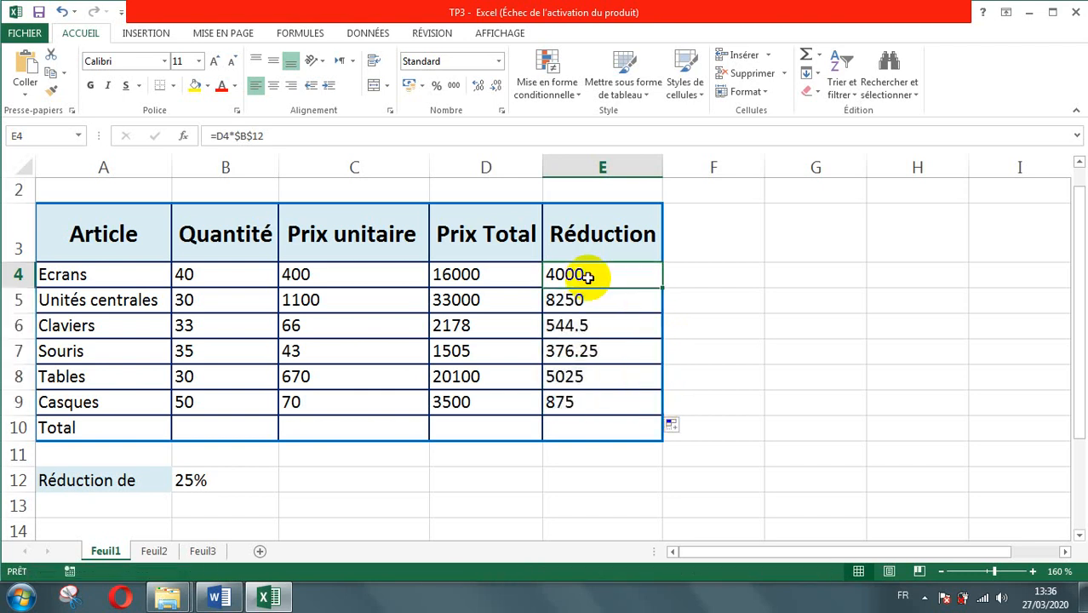
pyautogui.doubleClick(585, 275)
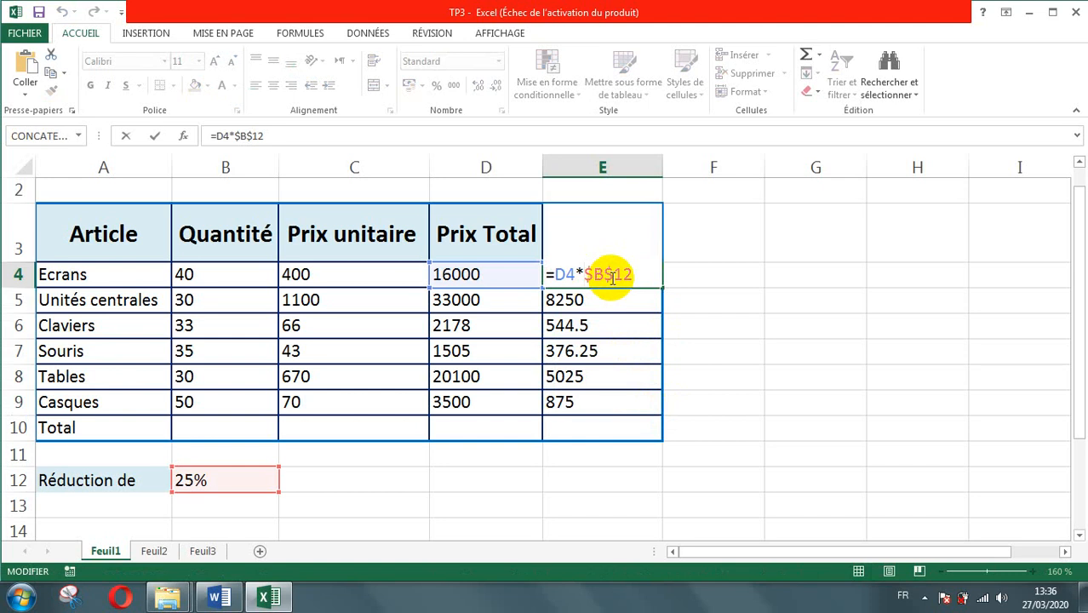
pyautogui.press('Return')
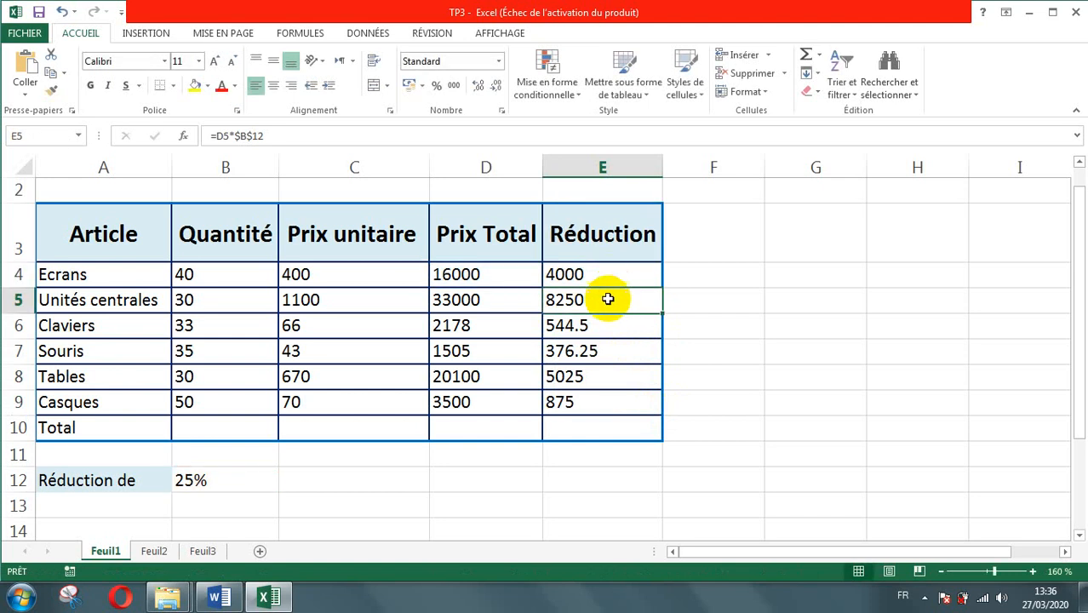
pyautogui.doubleClick(602, 300)
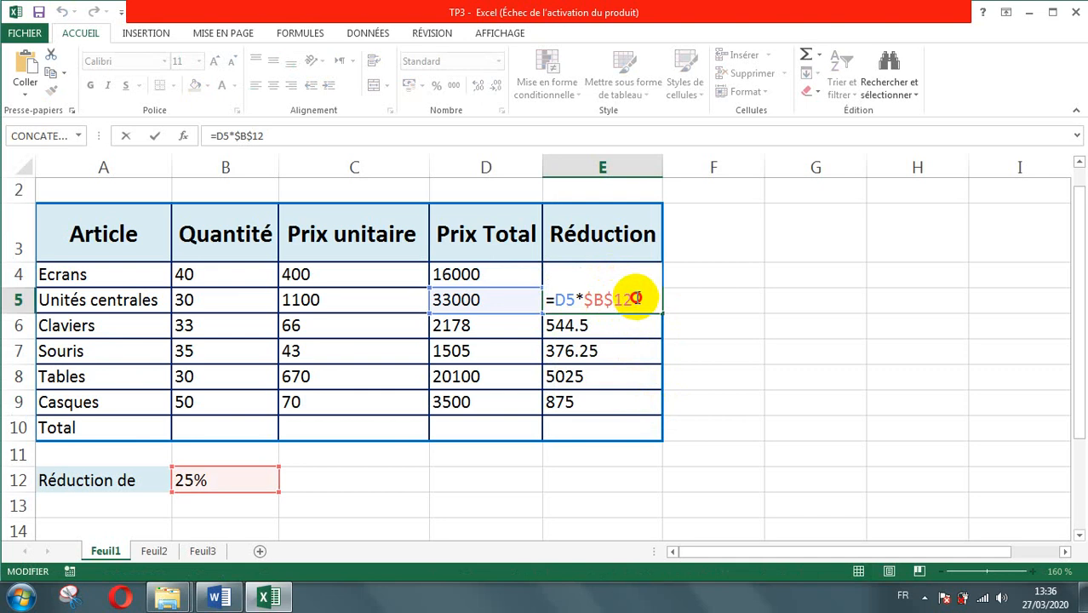
pyautogui.moveTo(635, 300); pyautogui.dragTo(588, 300)
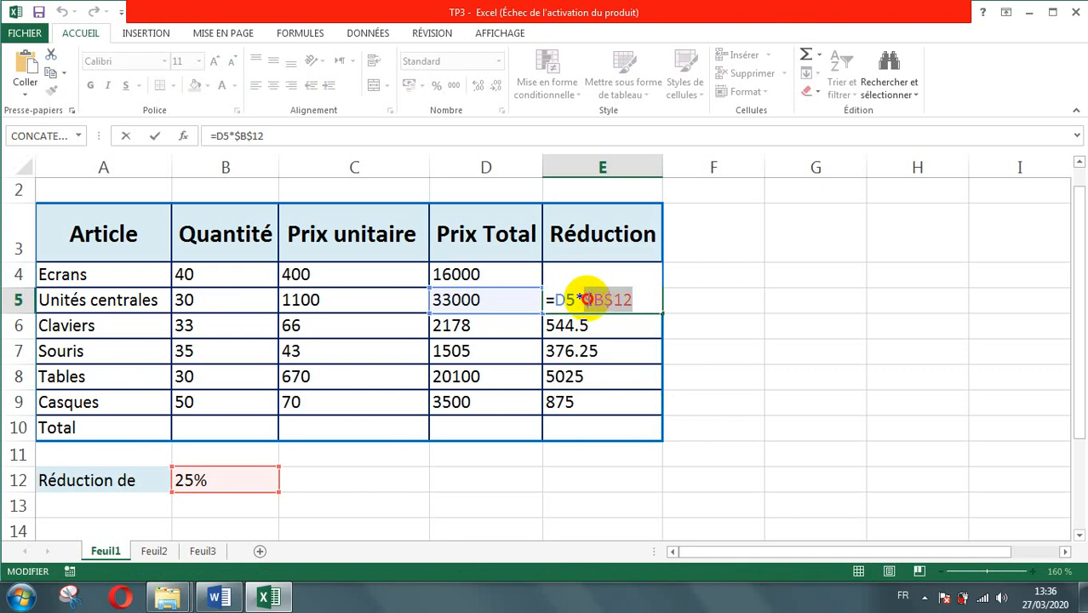
pyautogui.click(586, 300)
pyautogui.press('Return')
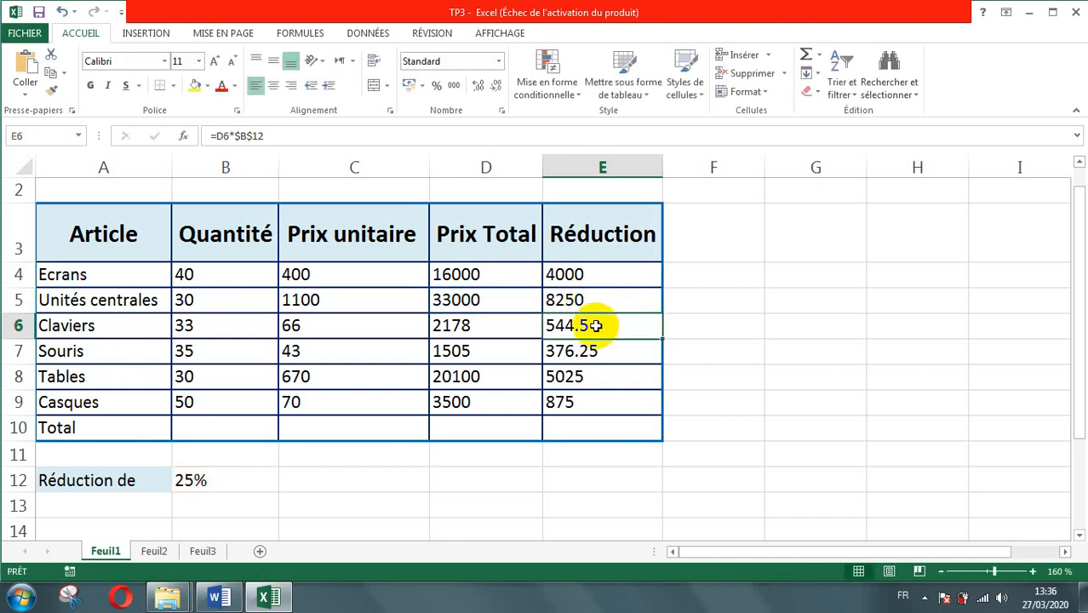
pyautogui.doubleClick(594, 325)
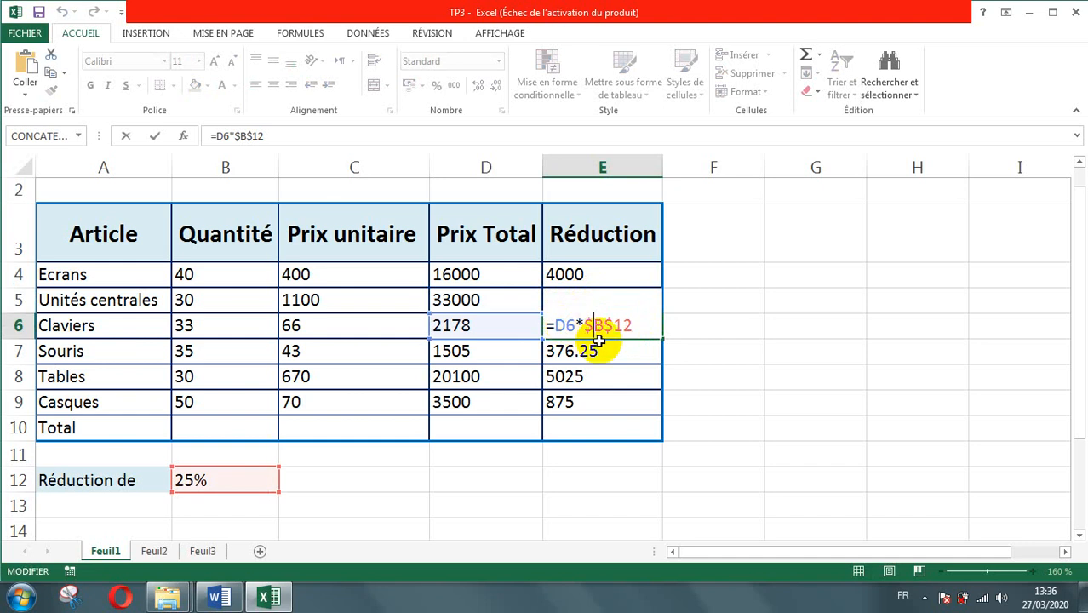
pyautogui.press('Return')
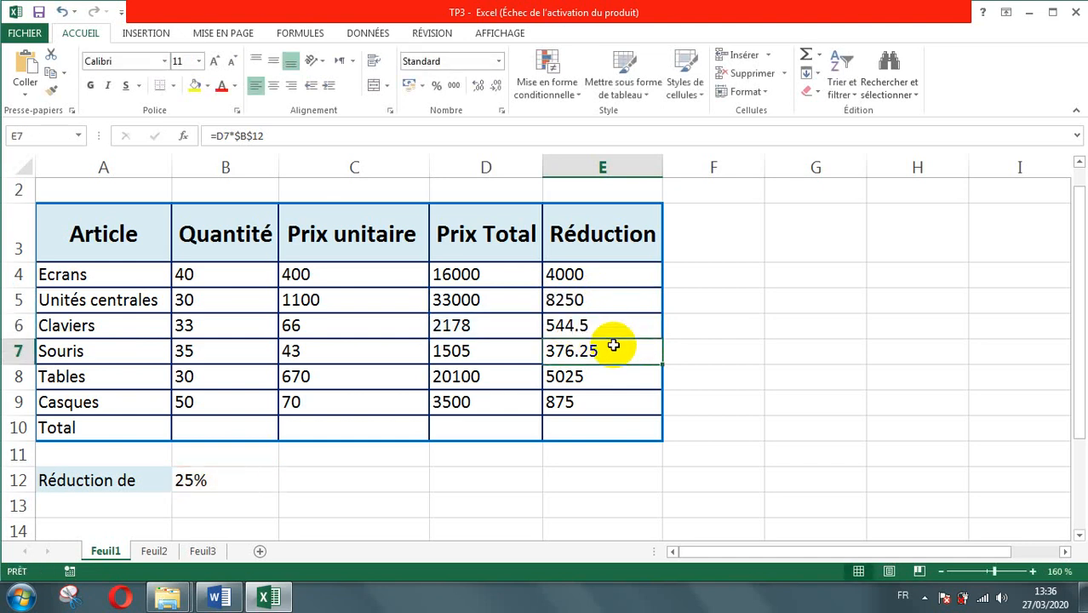
pyautogui.click(578, 407)
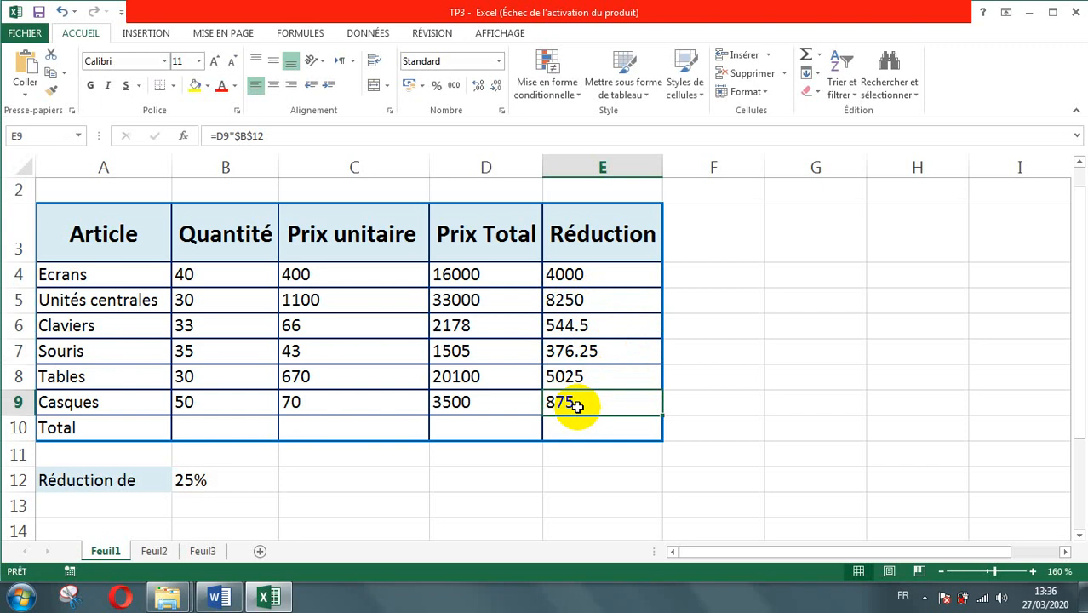
# Build the Total formula for Prix Total in D10 from the cells D4 to D8, entering =D4+D5=D6=D7=D8
pyautogui.click(456, 423)
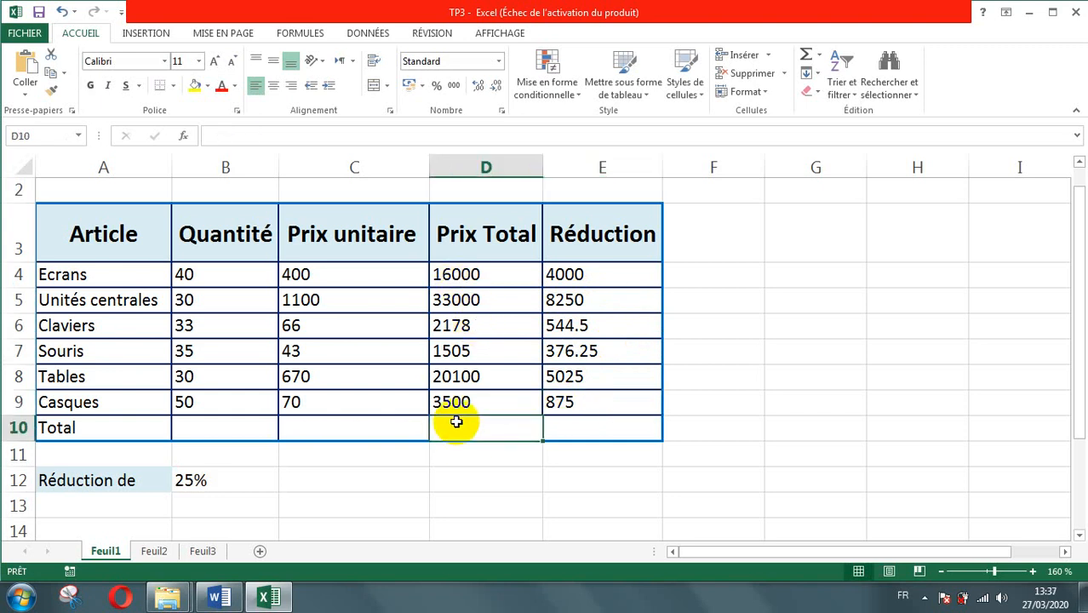
pyautogui.write('=')
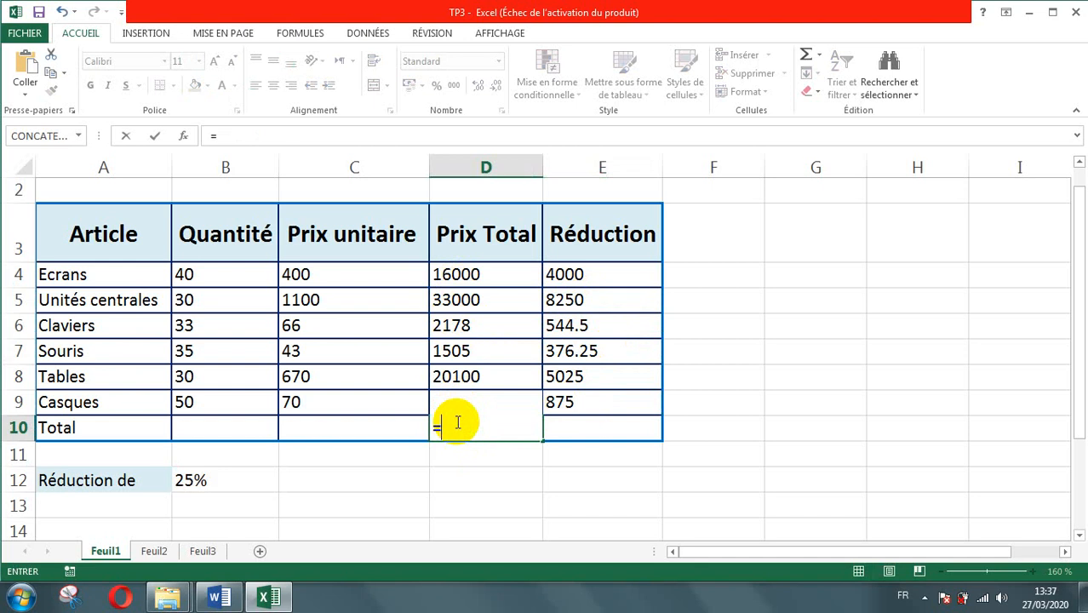
pyautogui.click(460, 273)
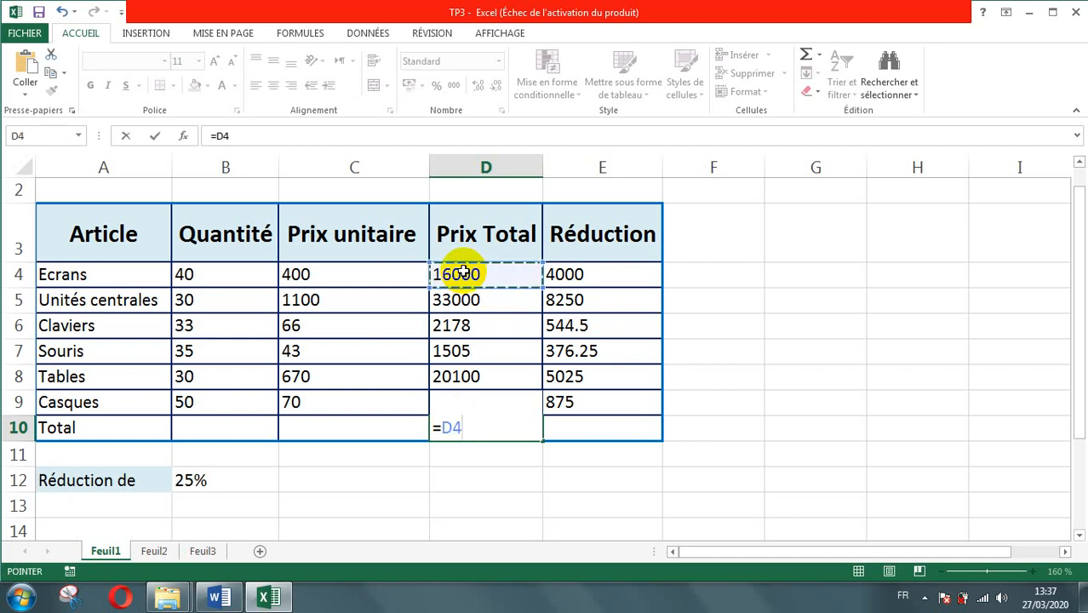
pyautogui.write('=')
pyautogui.press('BackSpace')
pyautogui.write('+')
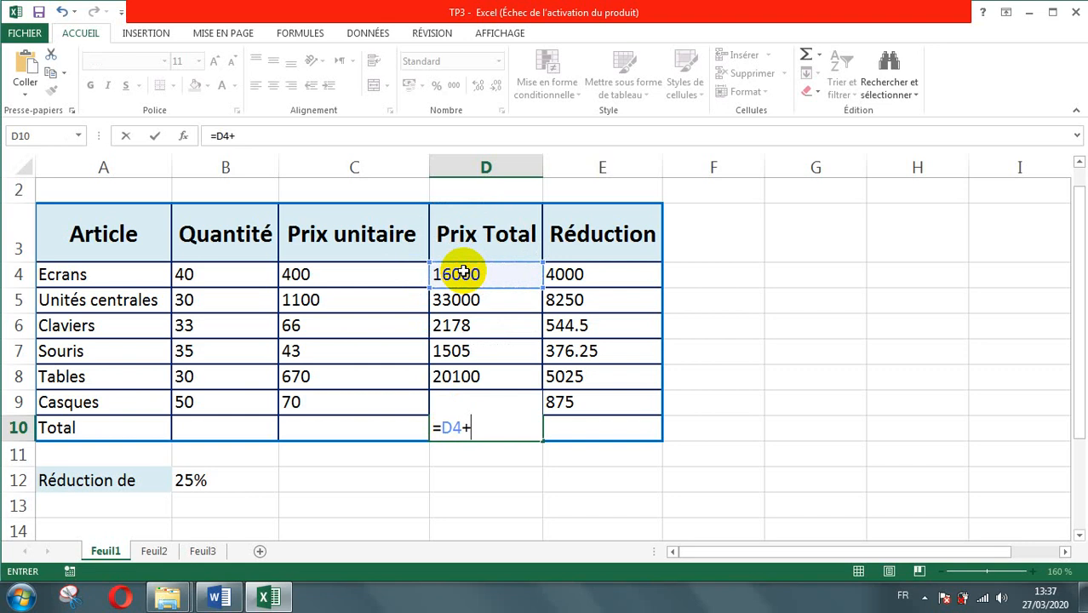
pyautogui.click(471, 307)
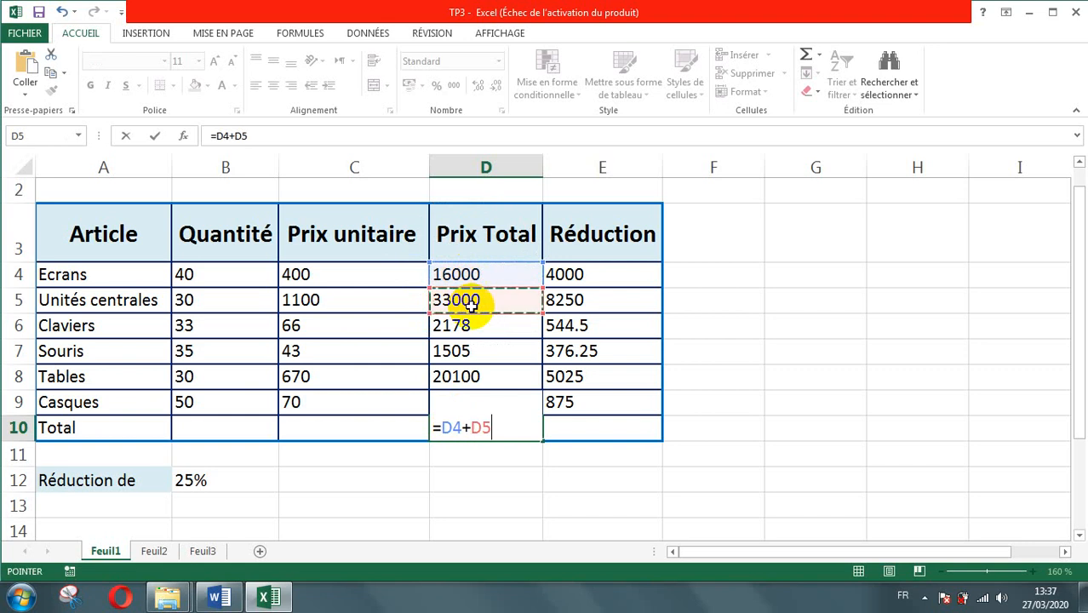
pyautogui.write('=')
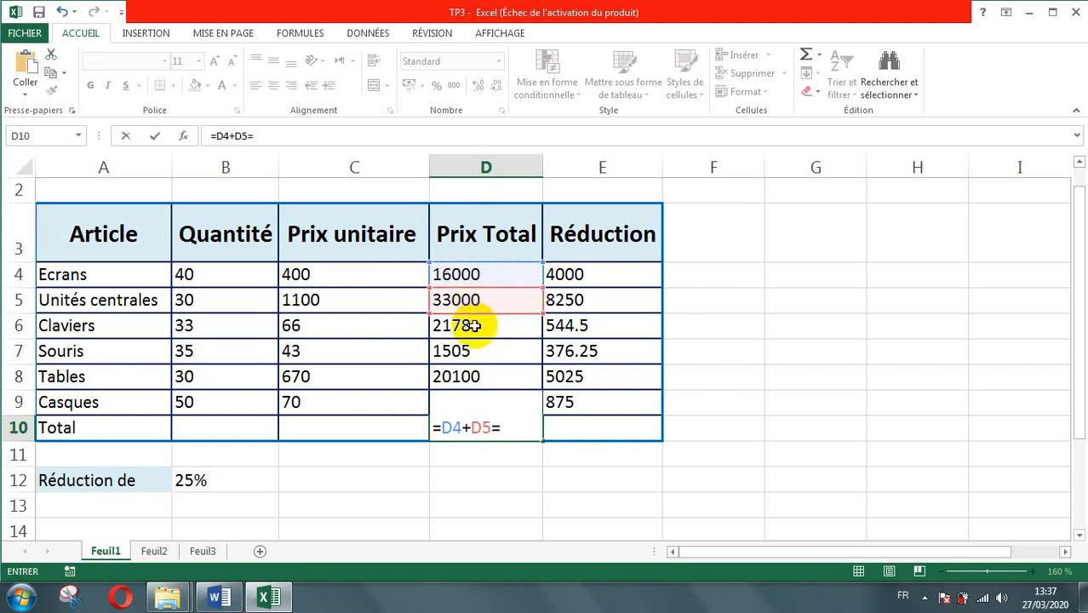
pyautogui.click(471, 325)
pyautogui.write('=')
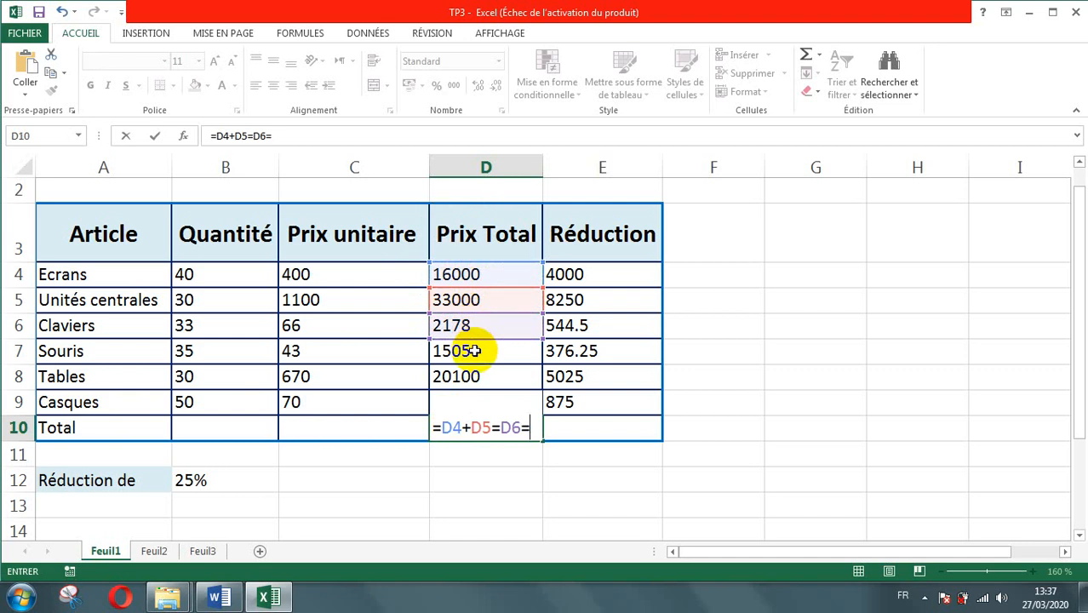
pyautogui.click(471, 351)
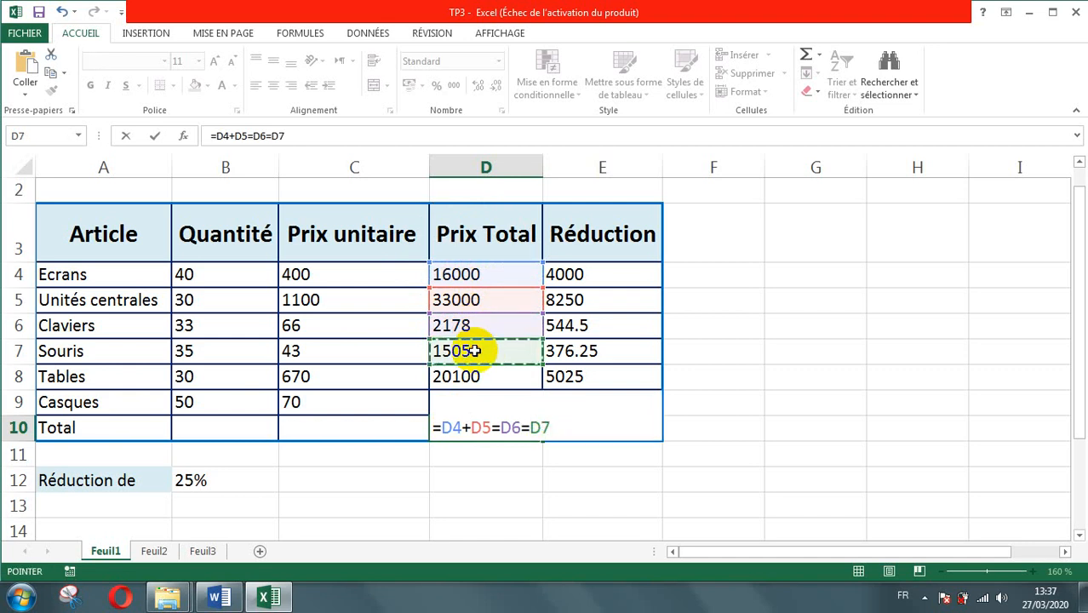
pyautogui.write('=')
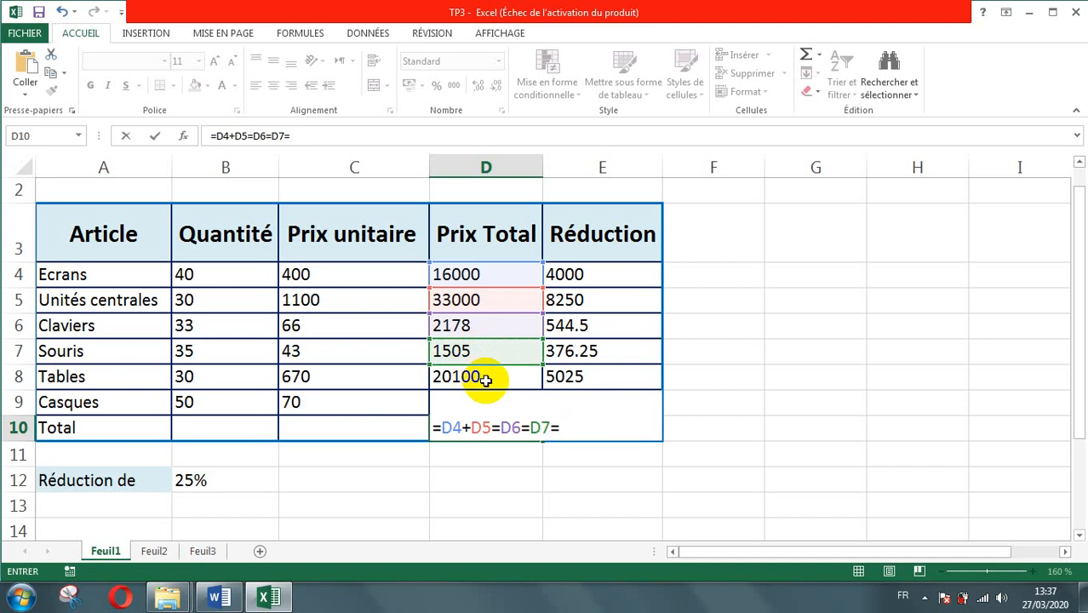
pyautogui.click(479, 378)
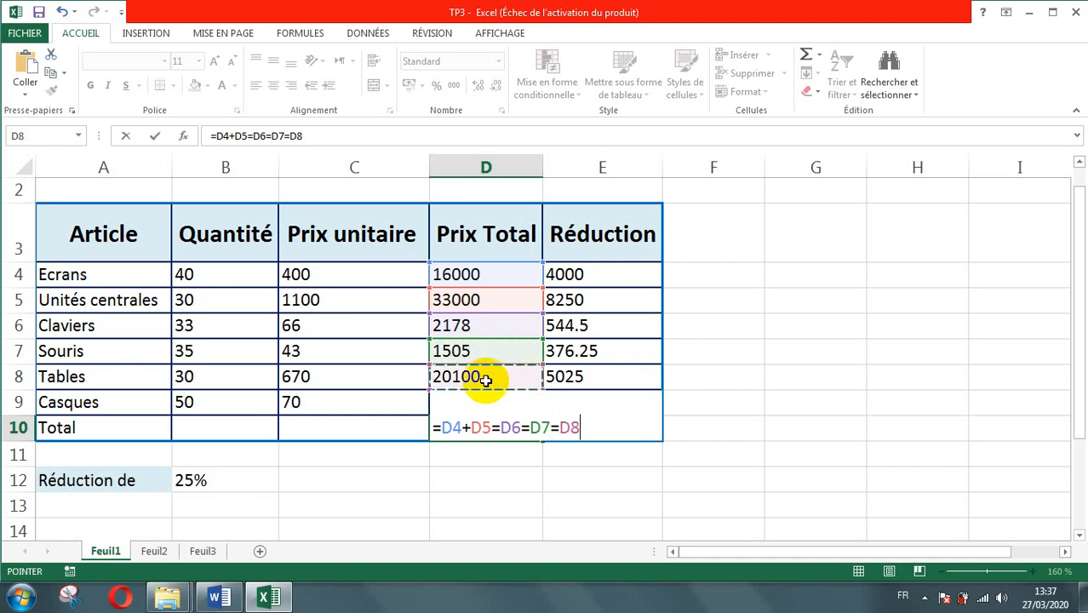
# Replace the inner equals signs in the D10 formula with plus signs so it reads =D4+D5+D6+D7+D8, and validate it
pyautogui.click(494, 427)
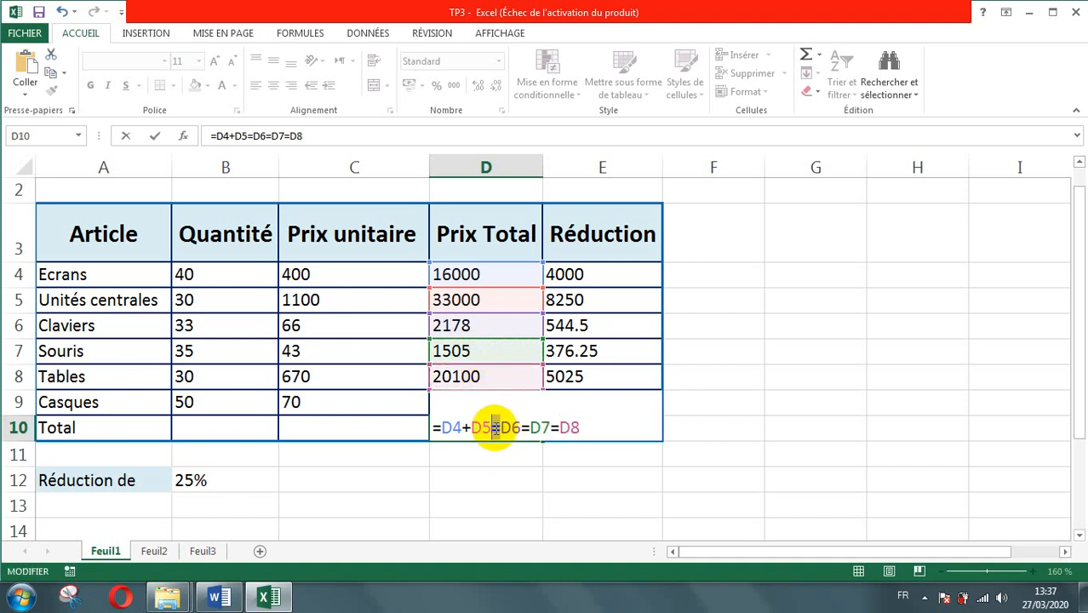
pyautogui.write('+')
pyautogui.click(523, 427)
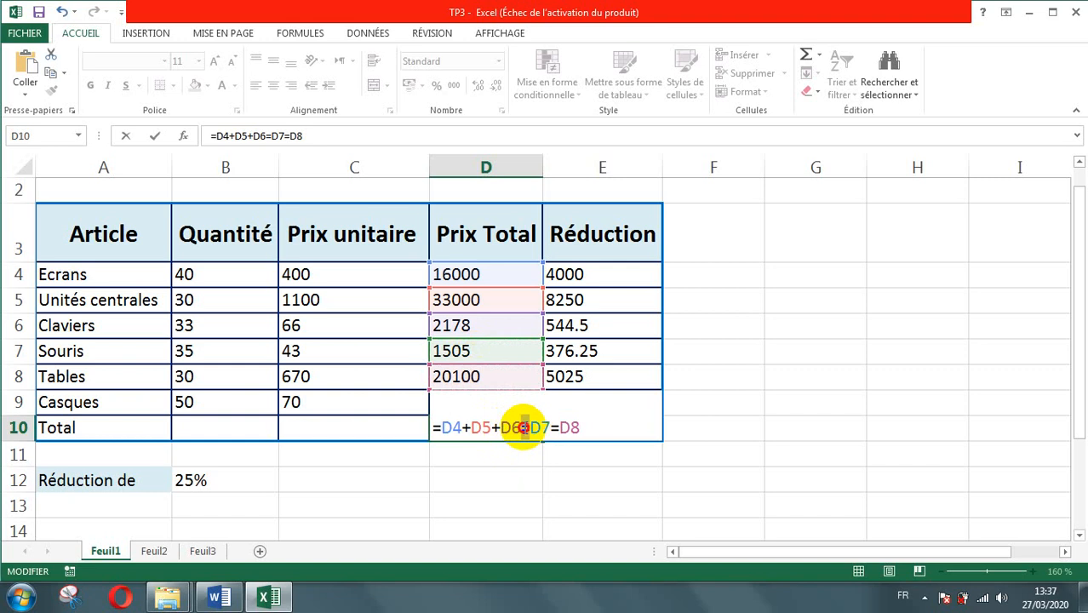
pyautogui.write('+')
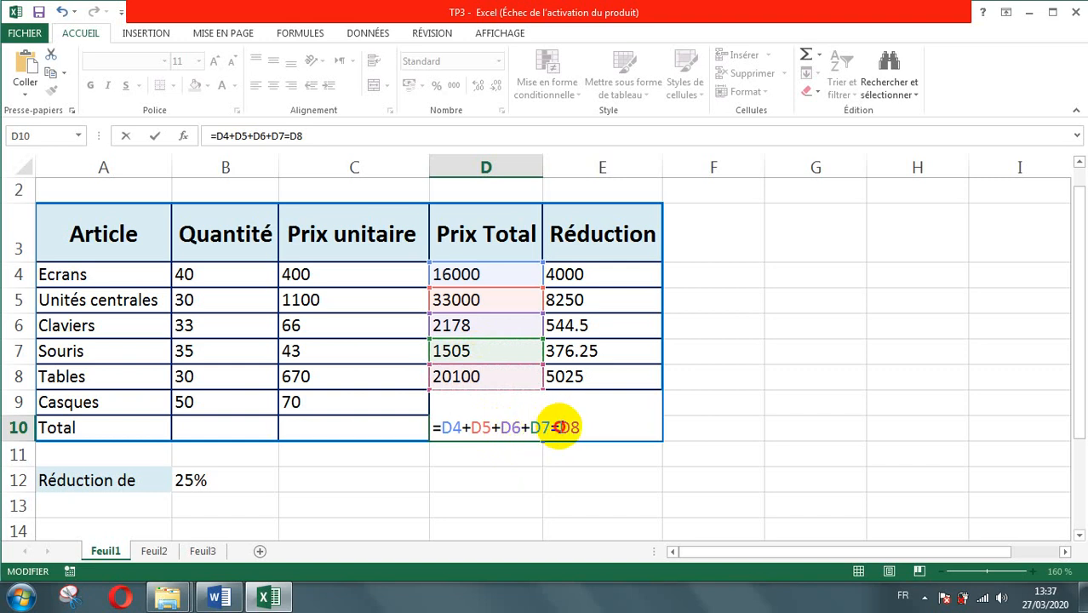
pyautogui.click(558, 427)
pyautogui.write('+')
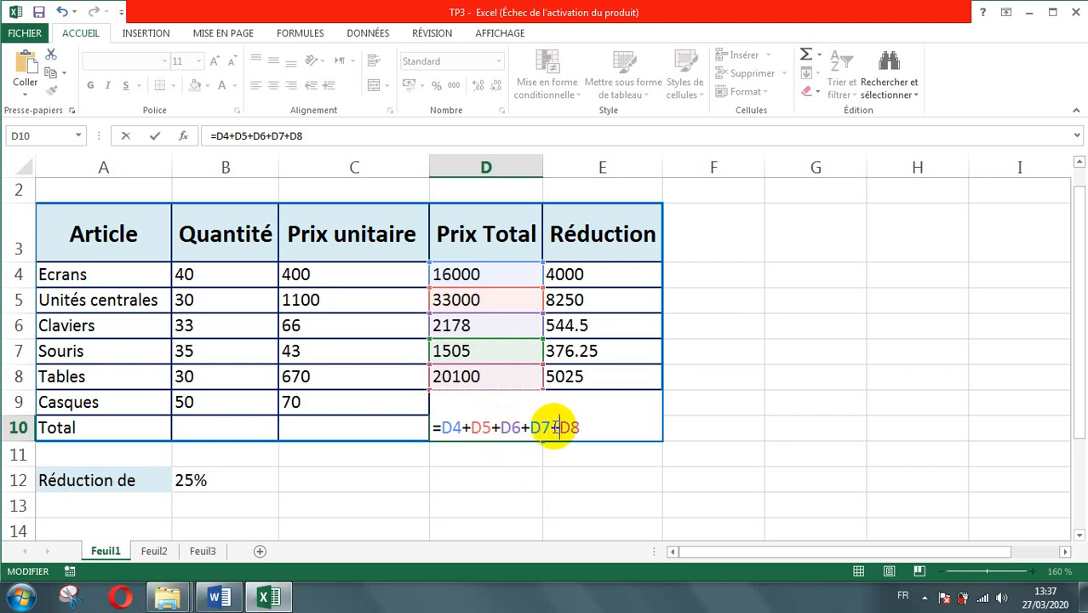
pyautogui.press('Return')
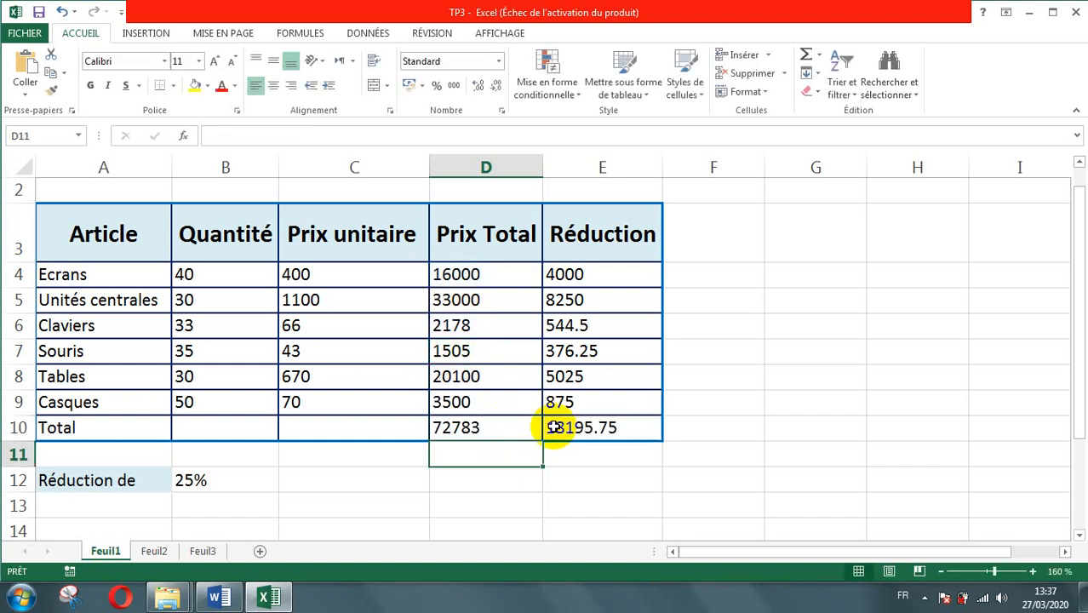
# Fill the D10 sum formula across the Total row to the Prix unitaire and Quantité columns, C10 and B10
pyautogui.click(496, 428)
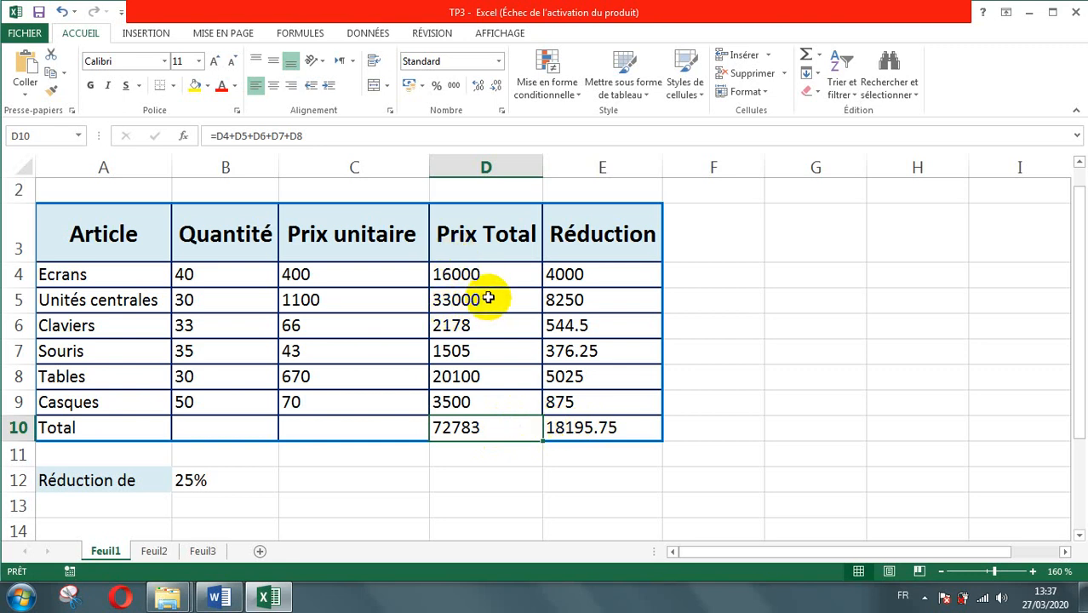
pyautogui.click(194, 274)
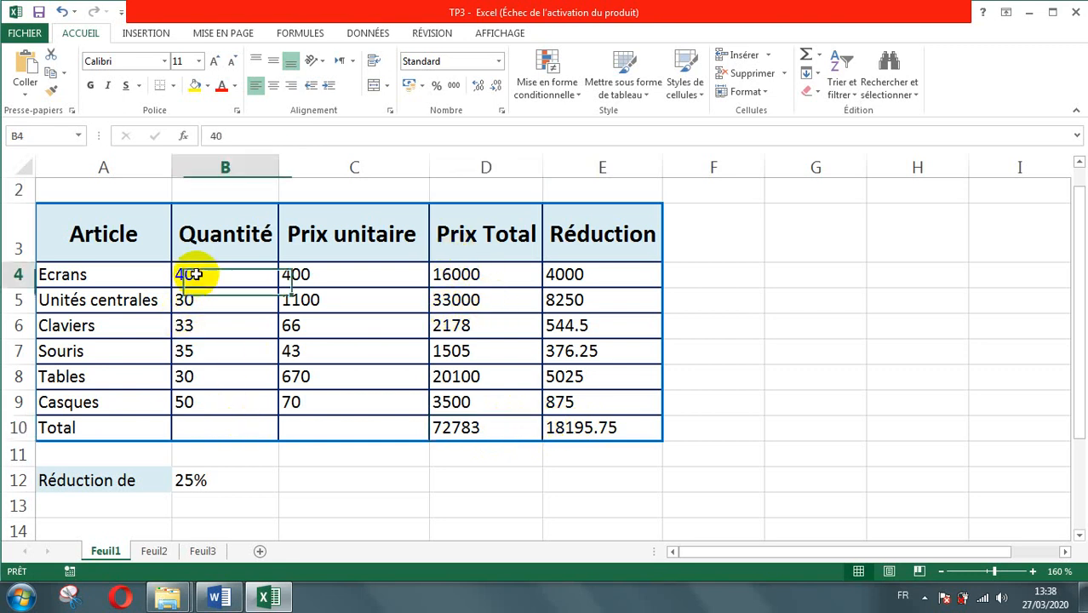
pyautogui.click(484, 426)
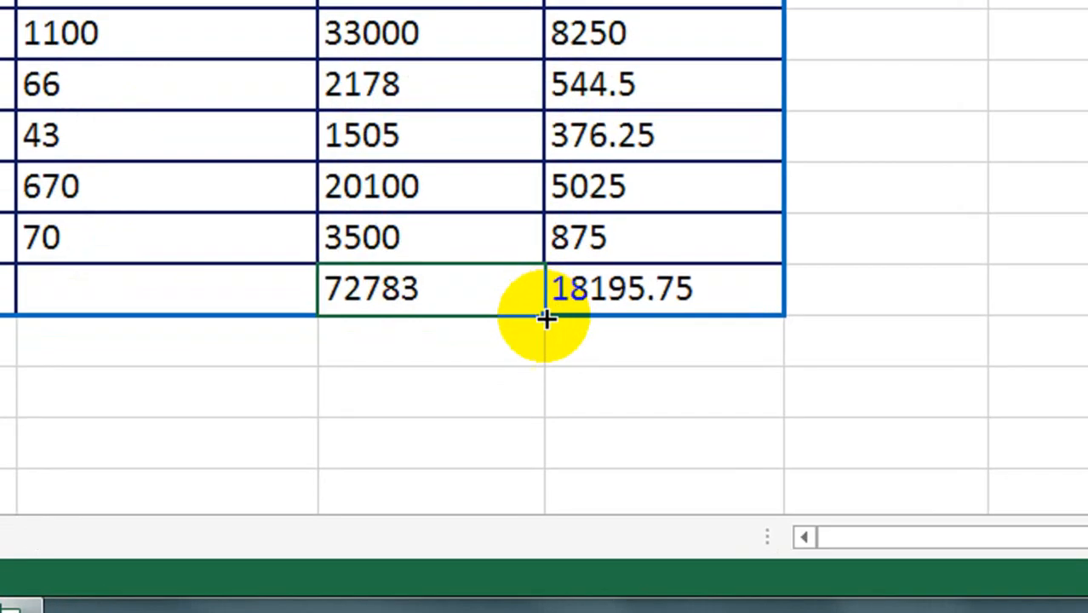
pyautogui.moveTo(543, 441); pyautogui.dragTo(544, 441)
pyautogui.moveTo(544, 316); pyautogui.dragTo(2, 300)
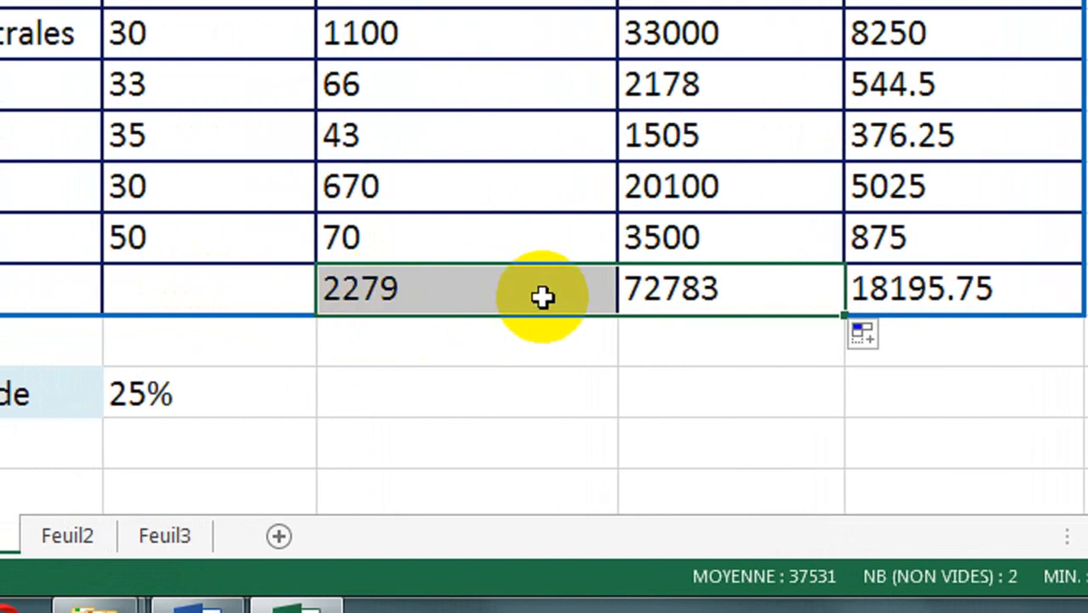
pyautogui.click(668, 296)
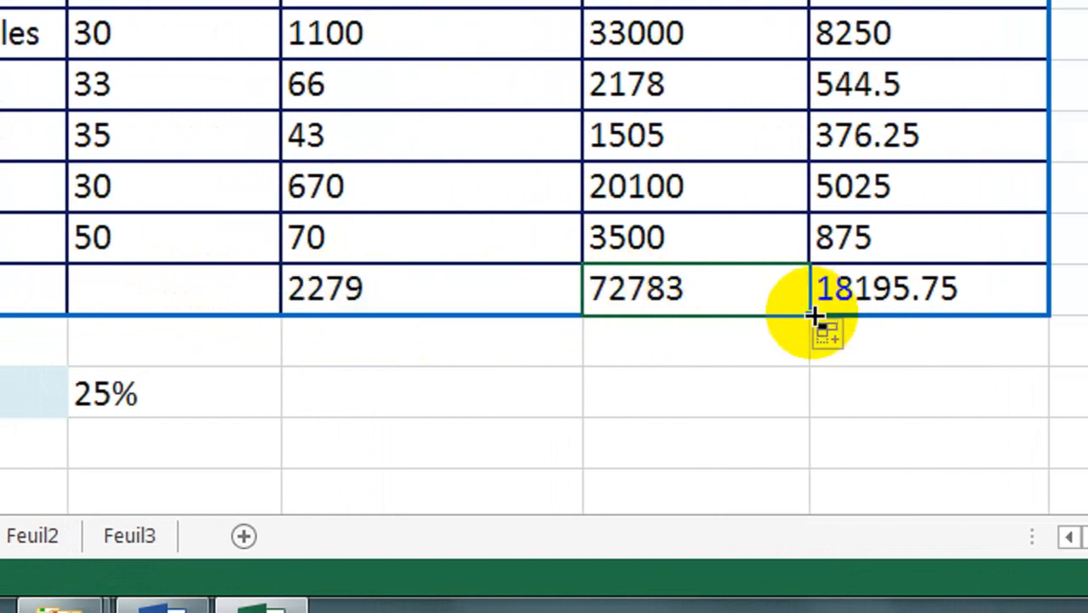
pyautogui.moveTo(810, 315); pyautogui.dragTo(142, 296)
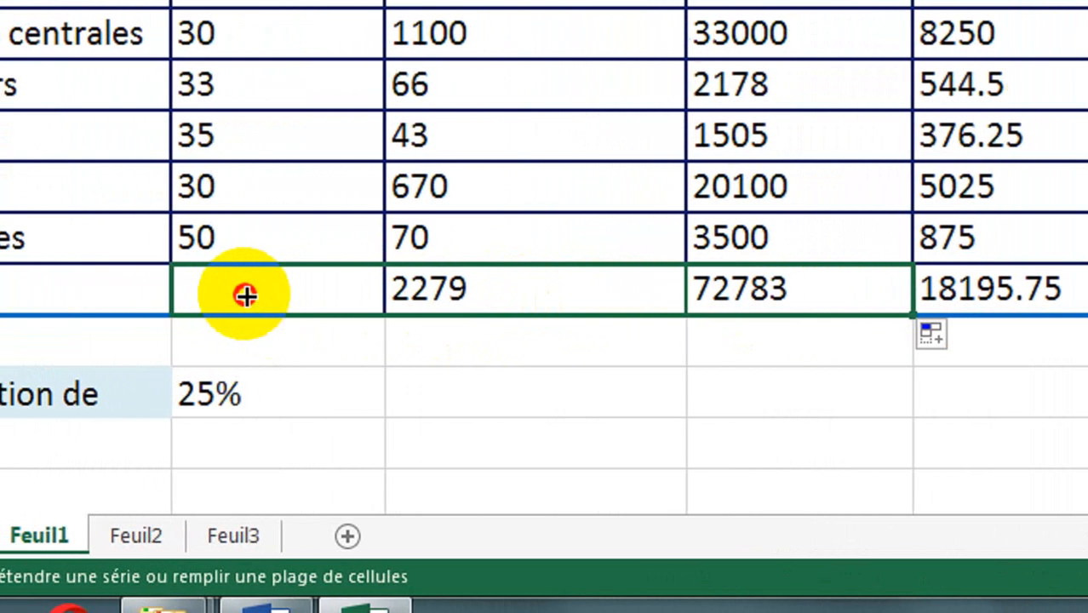
pyautogui.moveTo(246, 296); pyautogui.dragTo(271, 291)
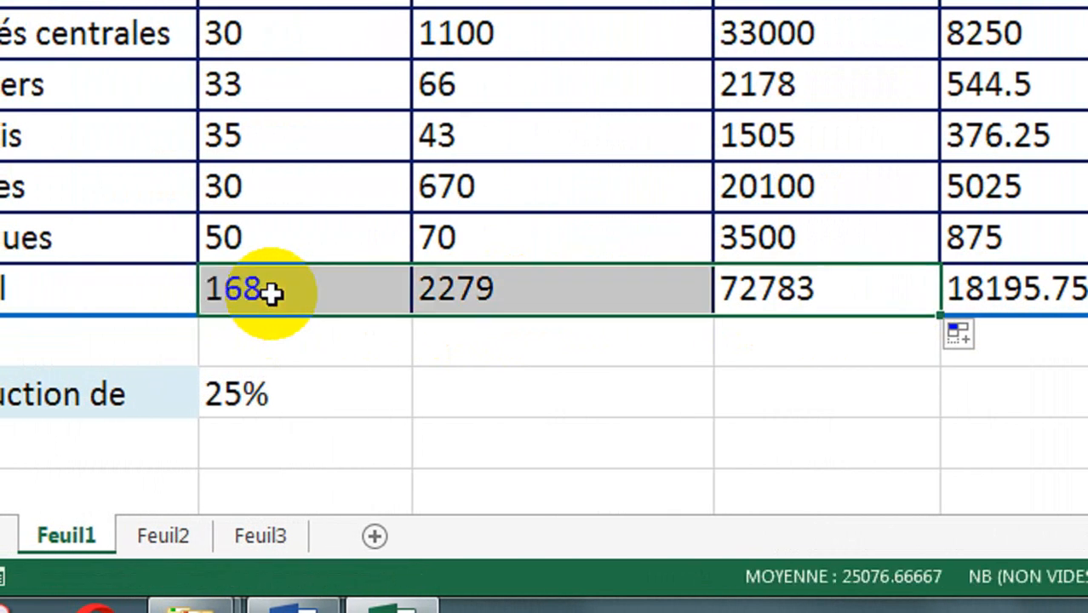